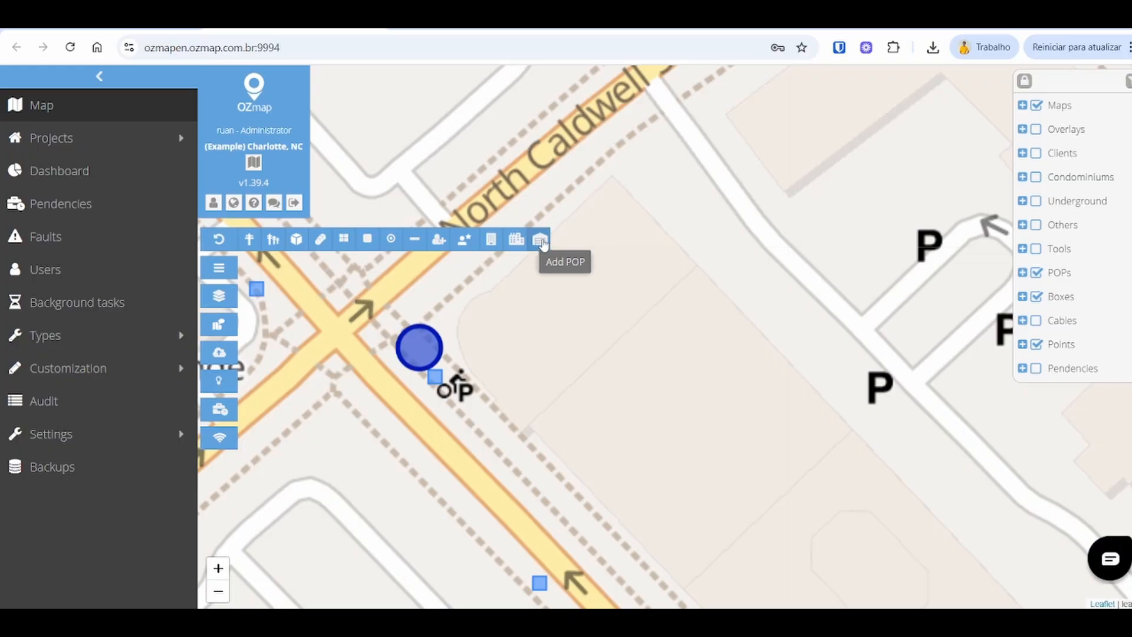
Step: Add a POP named CO_4 on the map near the North Caldwell intersection, with type Common, level CO and status Not implanted
click(541, 240)
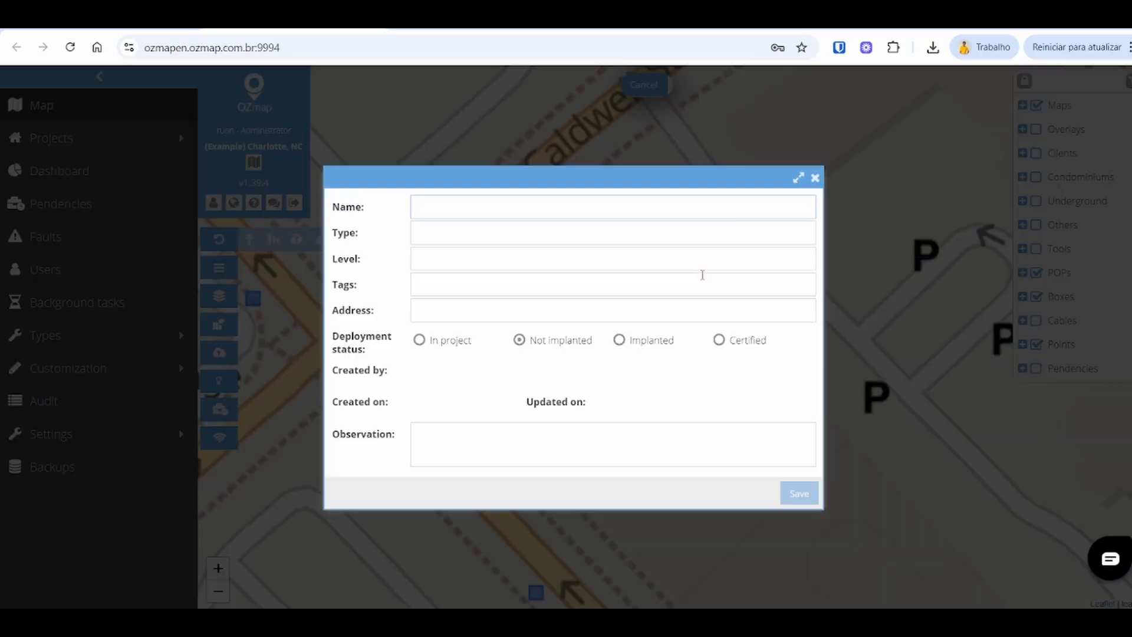
click(708, 231)
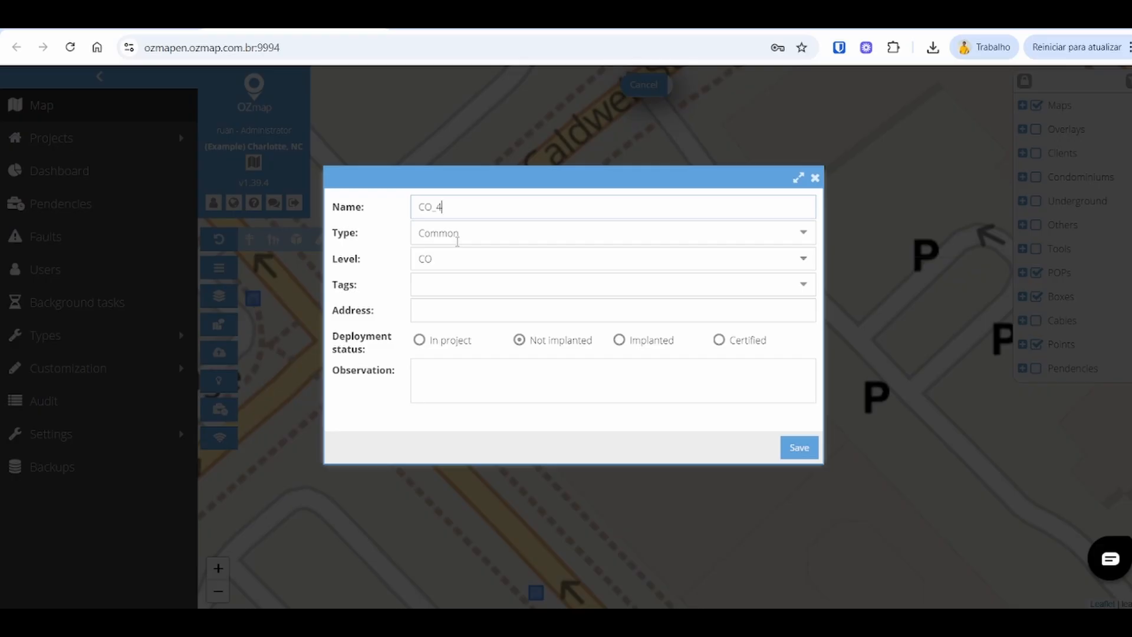
click(519, 260)
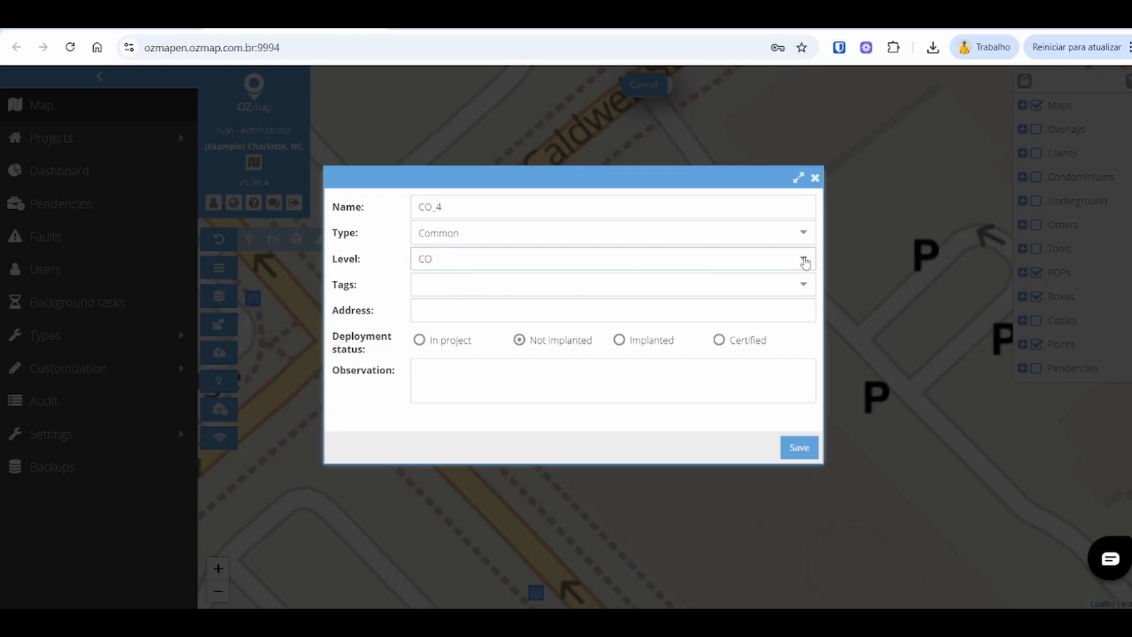
click(803, 258)
click(674, 286)
click(803, 232)
click(615, 266)
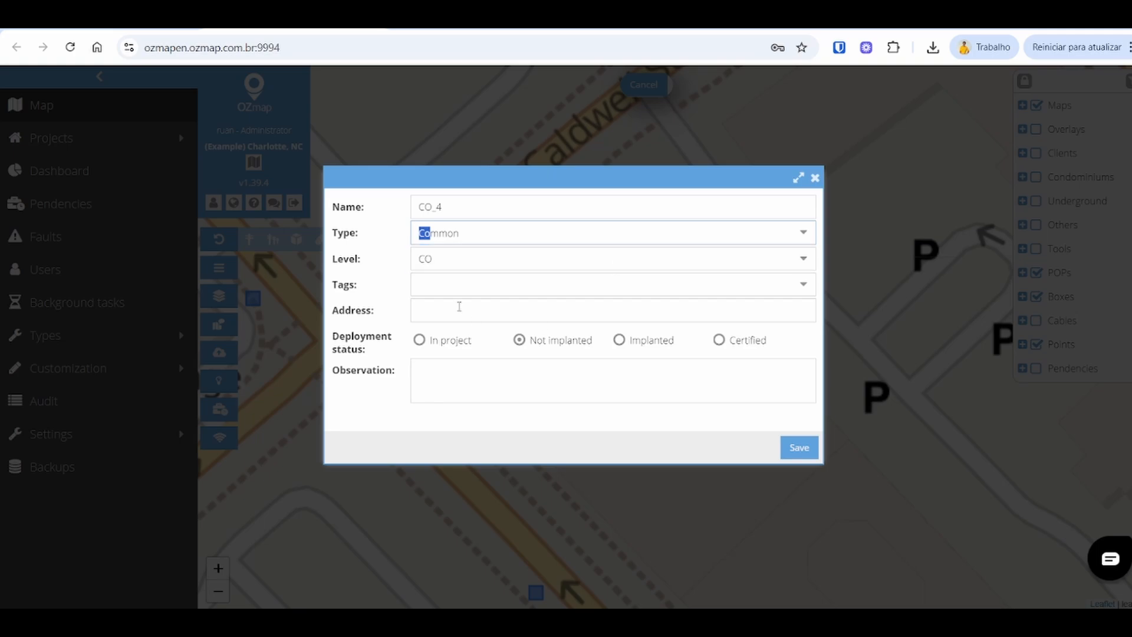
click(473, 286)
click(456, 378)
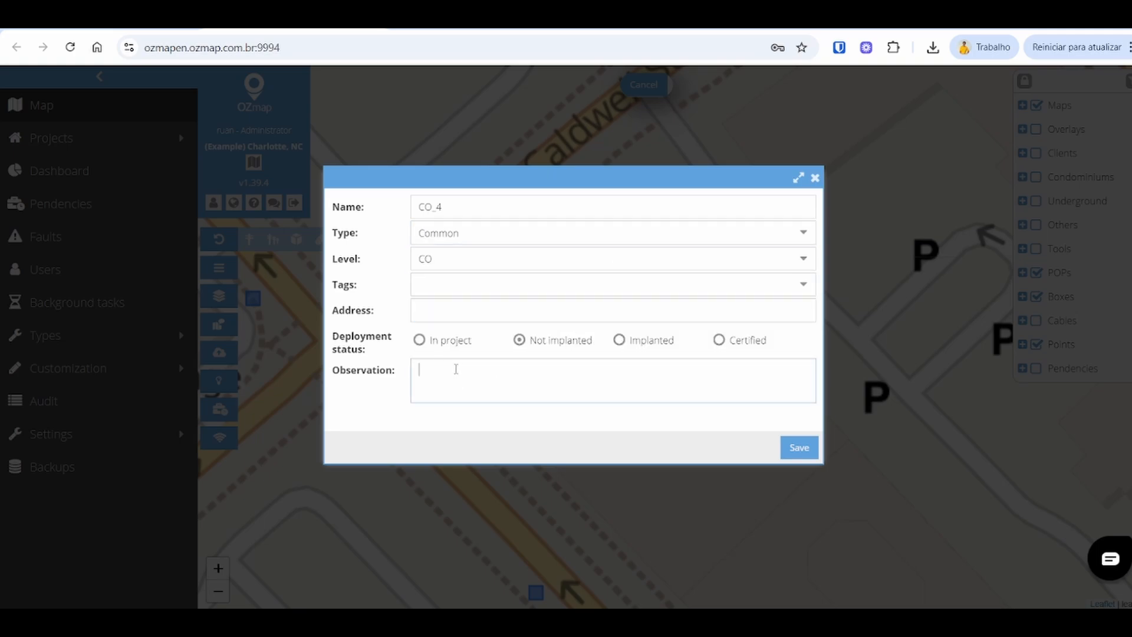
click(448, 345)
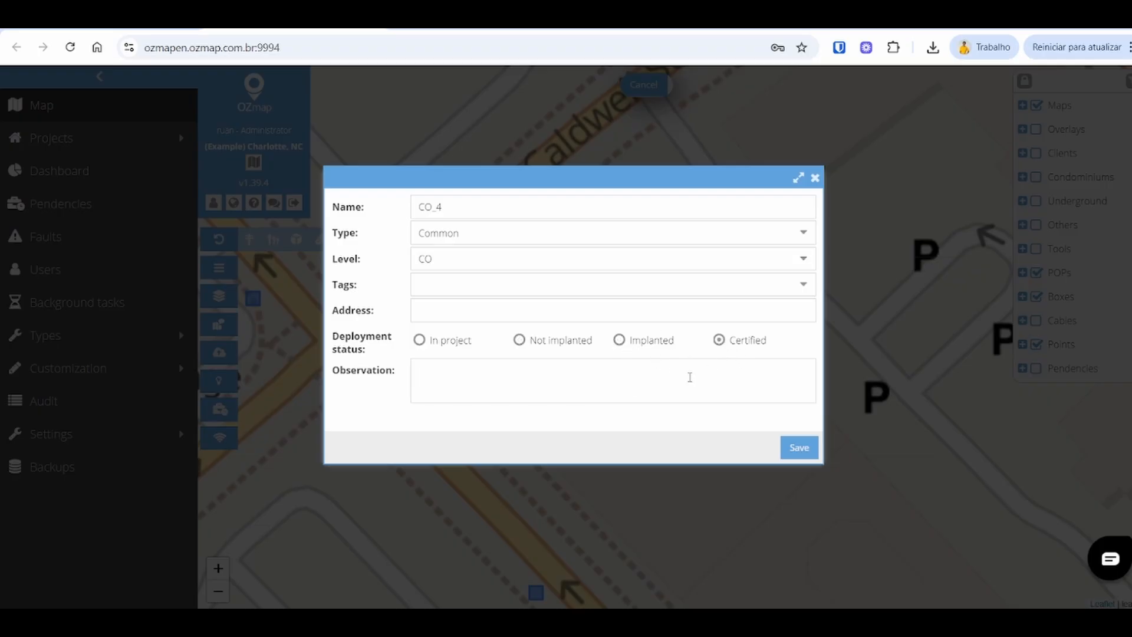
click(593, 378)
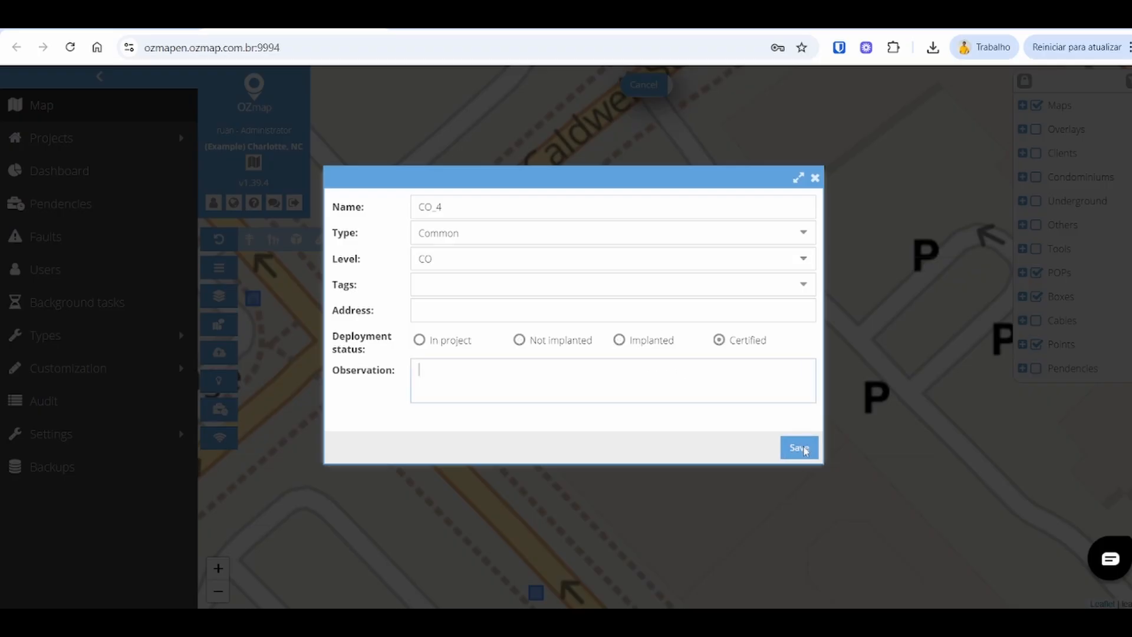
click(550, 342)
click(800, 449)
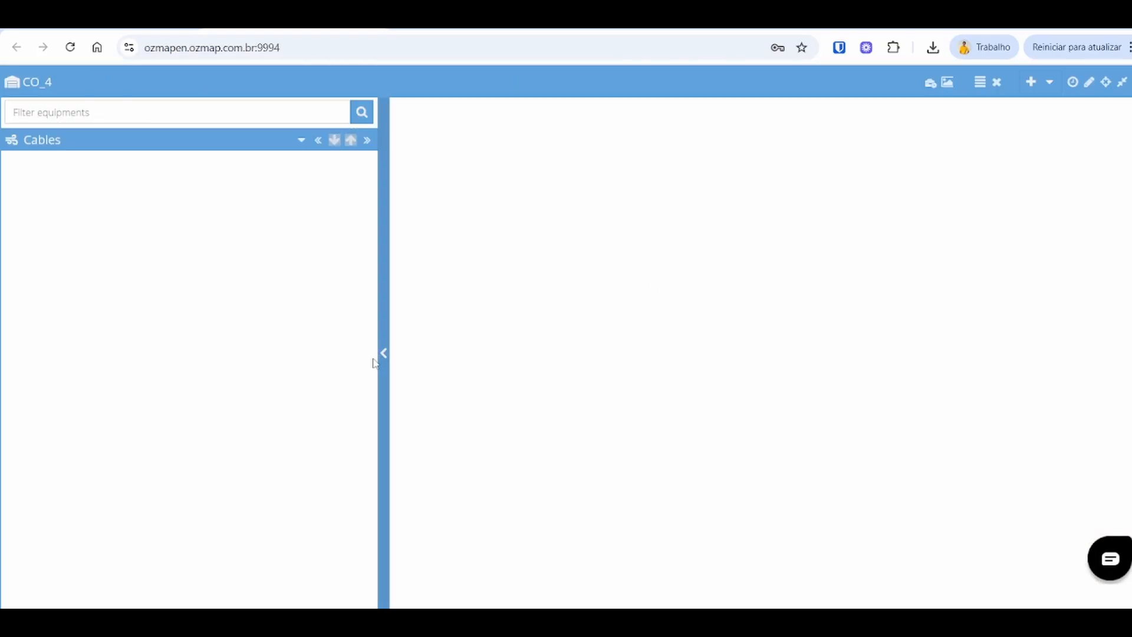
Step: Open the CO_4 POP's interior view and show its side bar
click(378, 355)
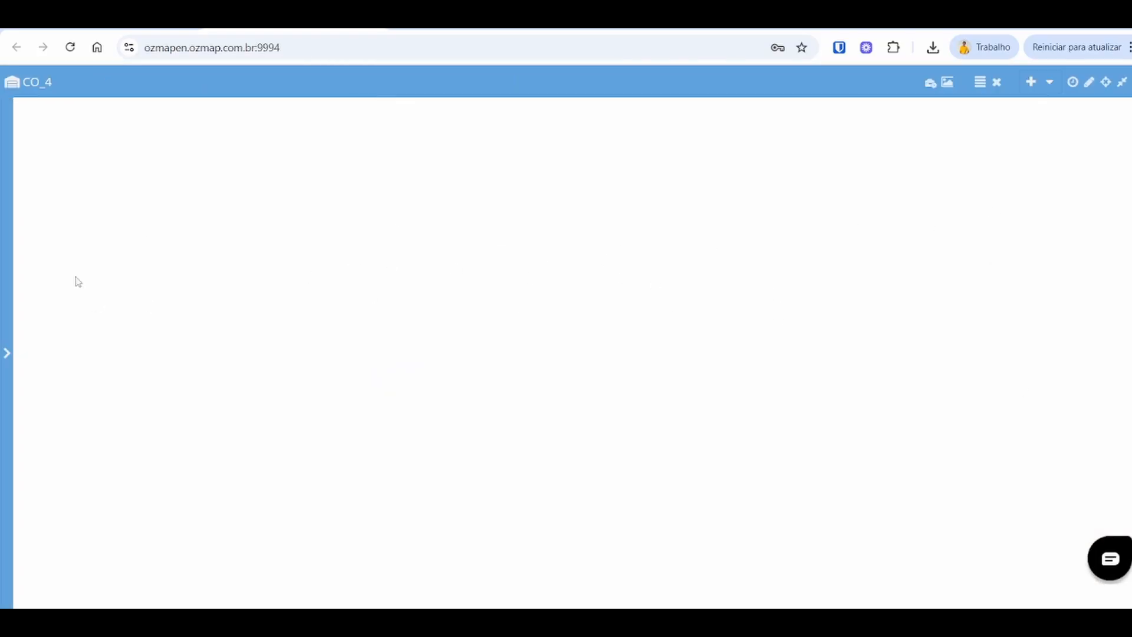
click(6, 352)
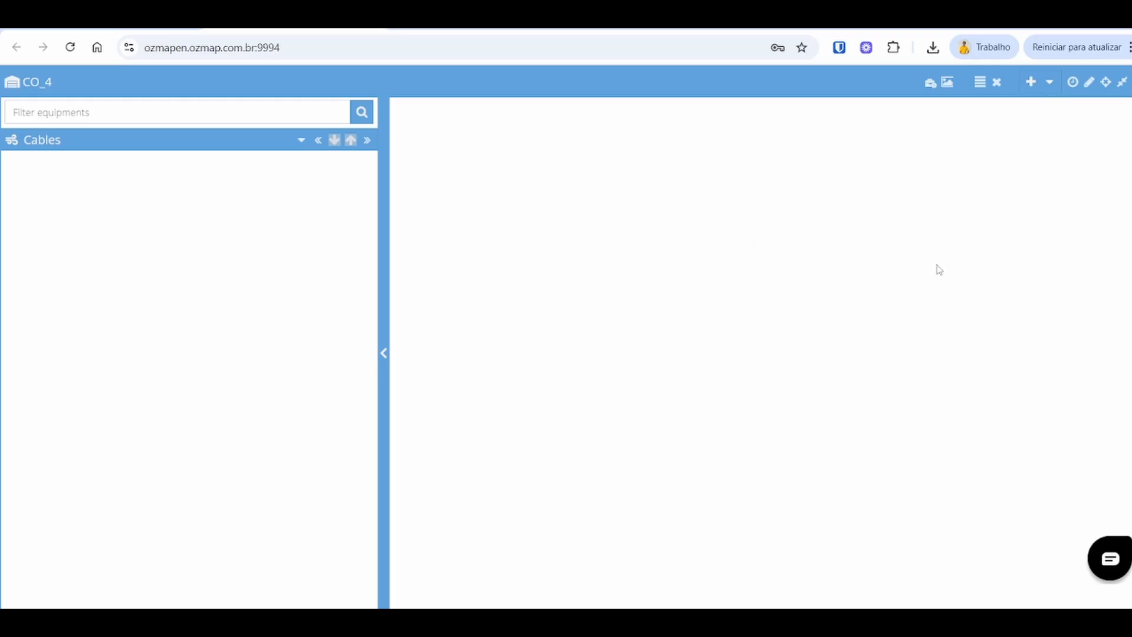
Step: Create a new Common shelf named A_1 in the POP
click(1030, 83)
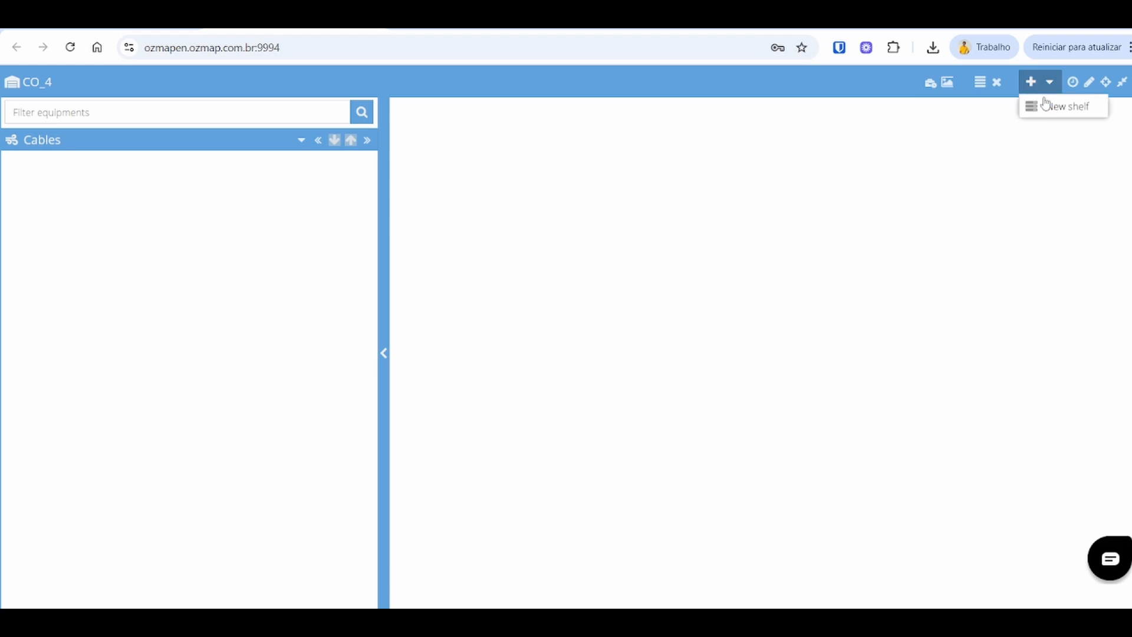
click(1055, 112)
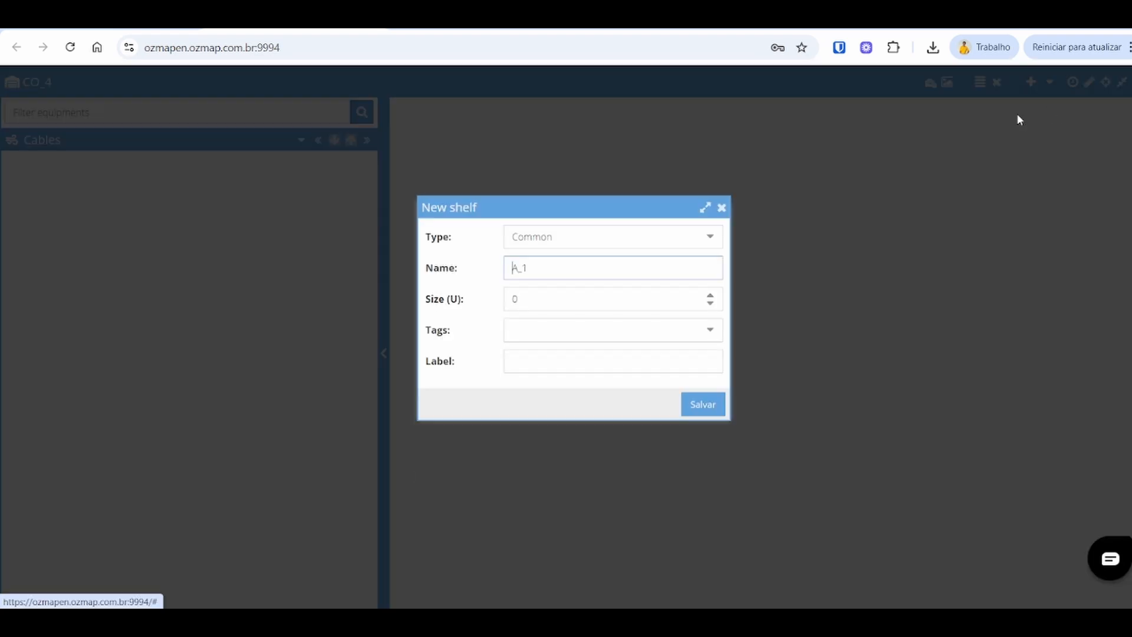
double_click(583, 235)
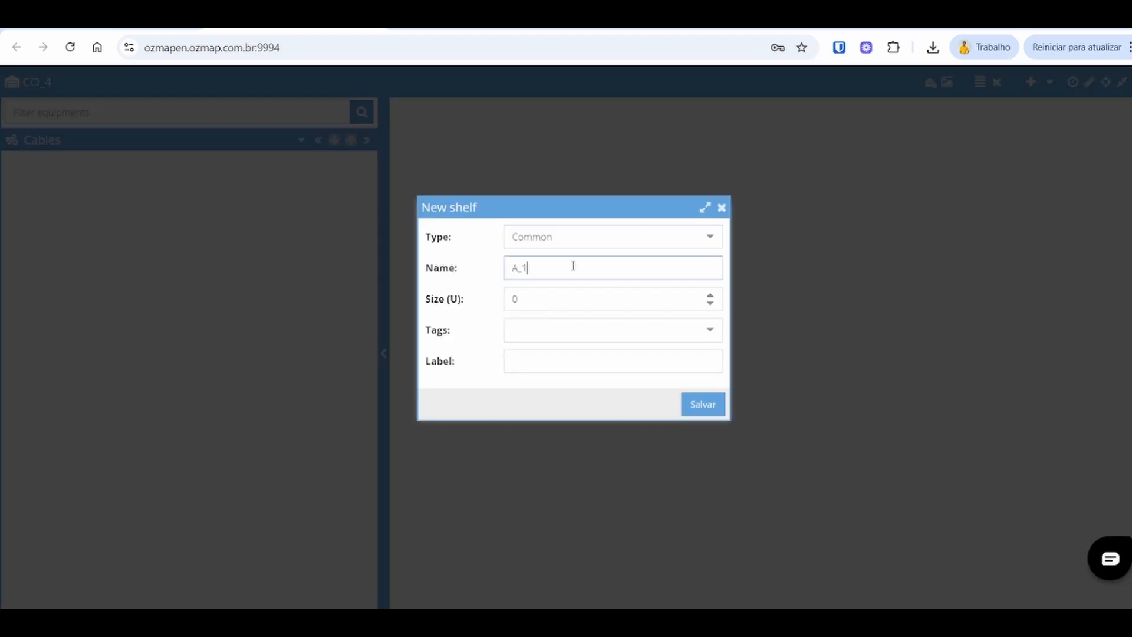
drag(572, 263, 506, 270)
click(600, 299)
click(530, 334)
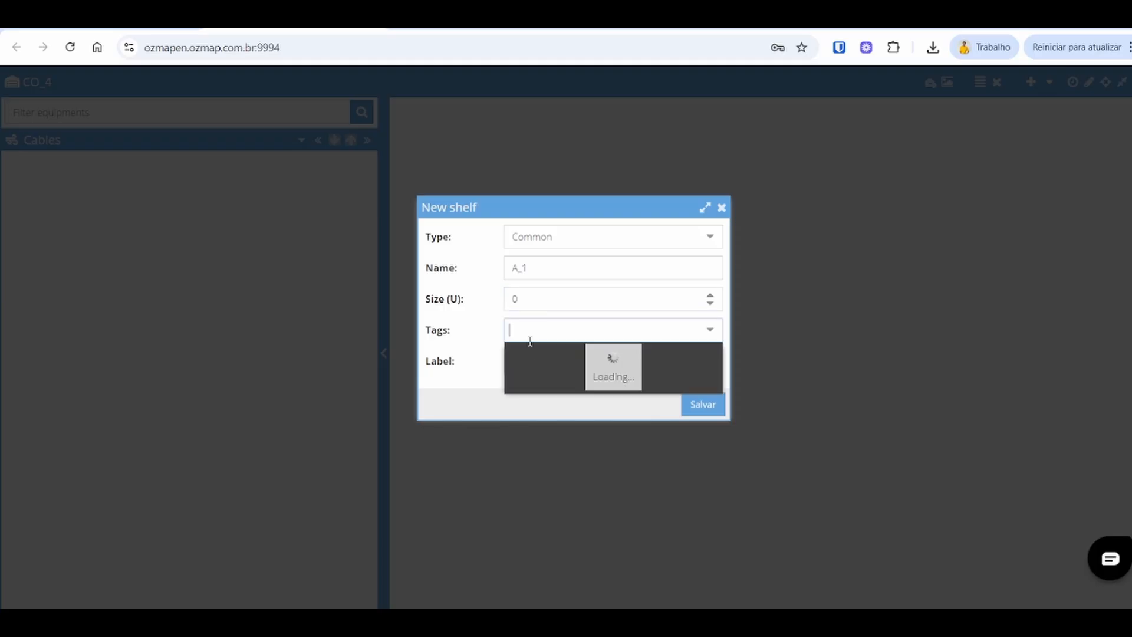
click(709, 408)
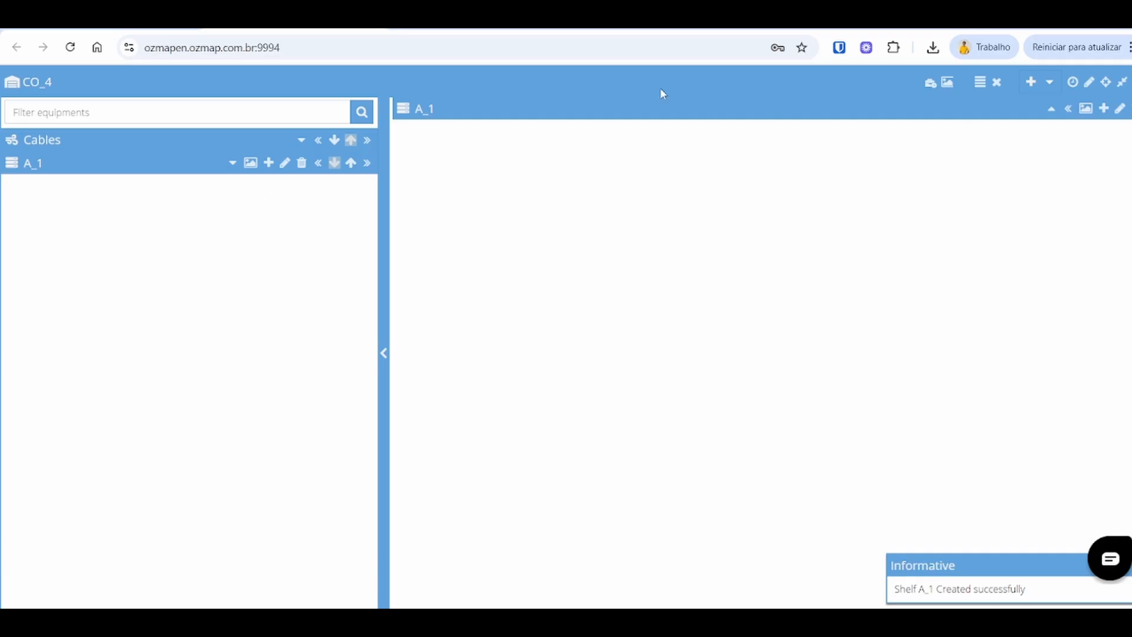
Step: Start adding equipment to shelf A_1, choosing equipment type OLT and model OLT 1S4P
click(232, 163)
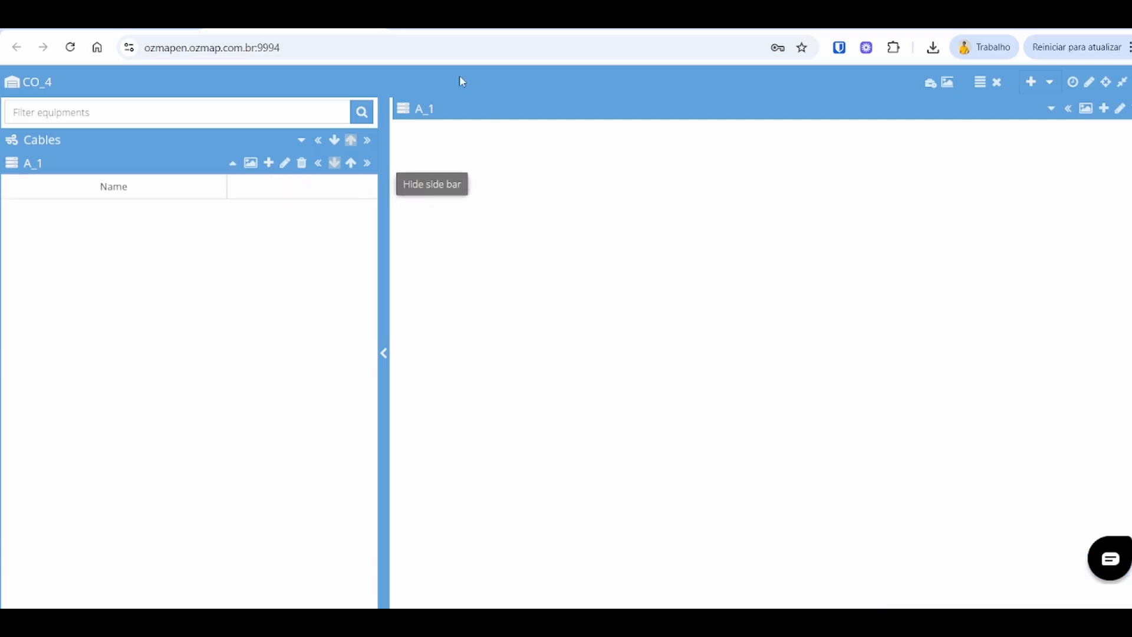
click(1104, 111)
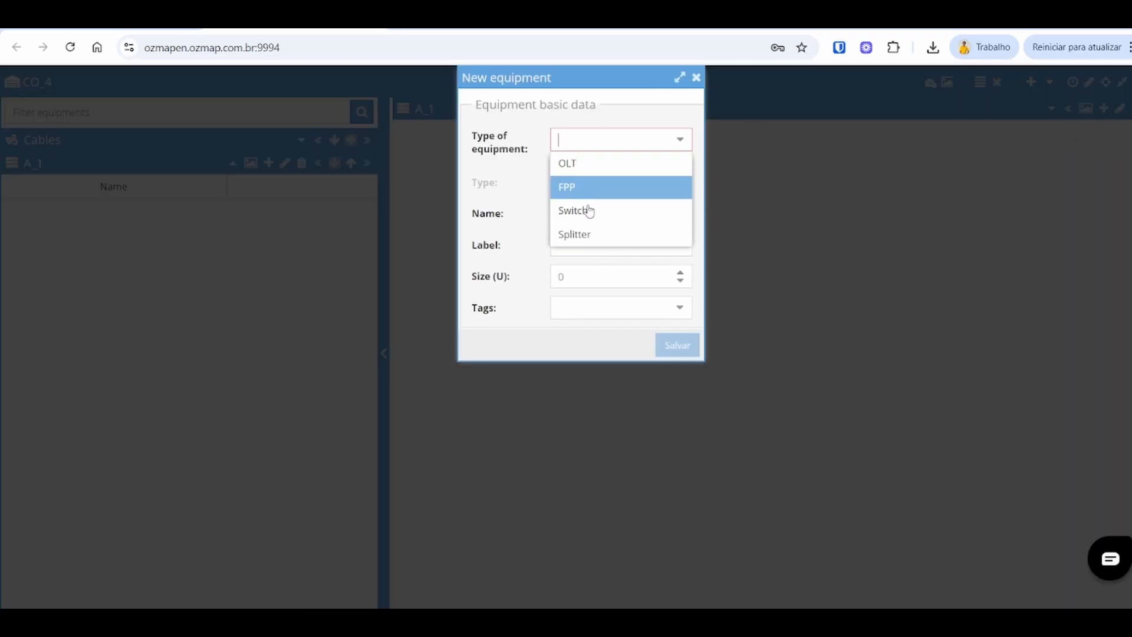
click(584, 162)
click(665, 184)
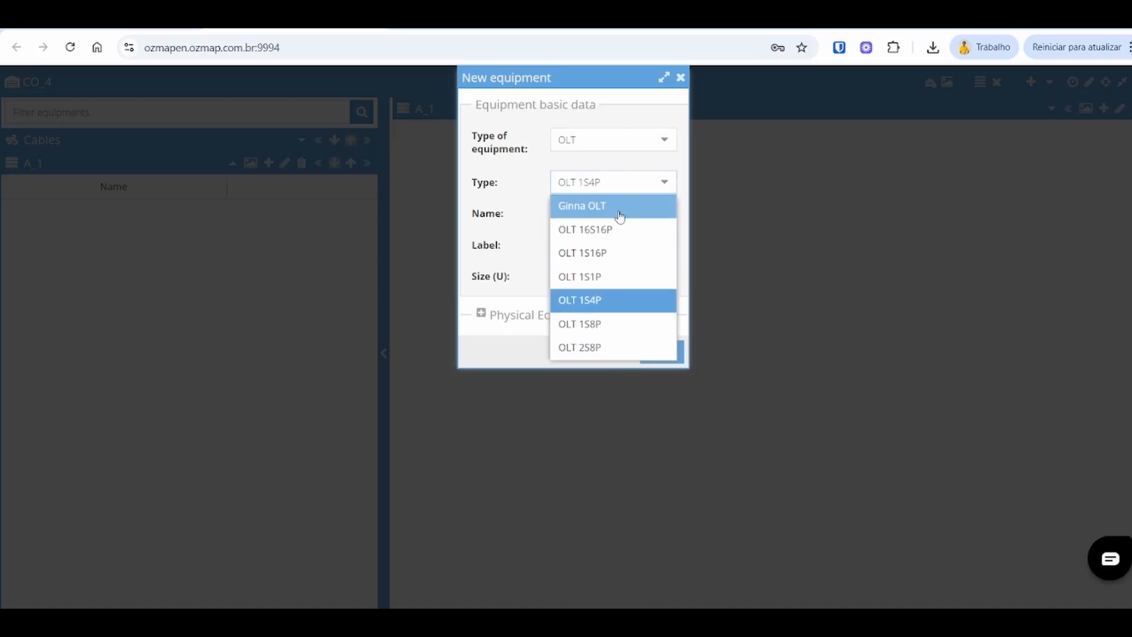
click(610, 307)
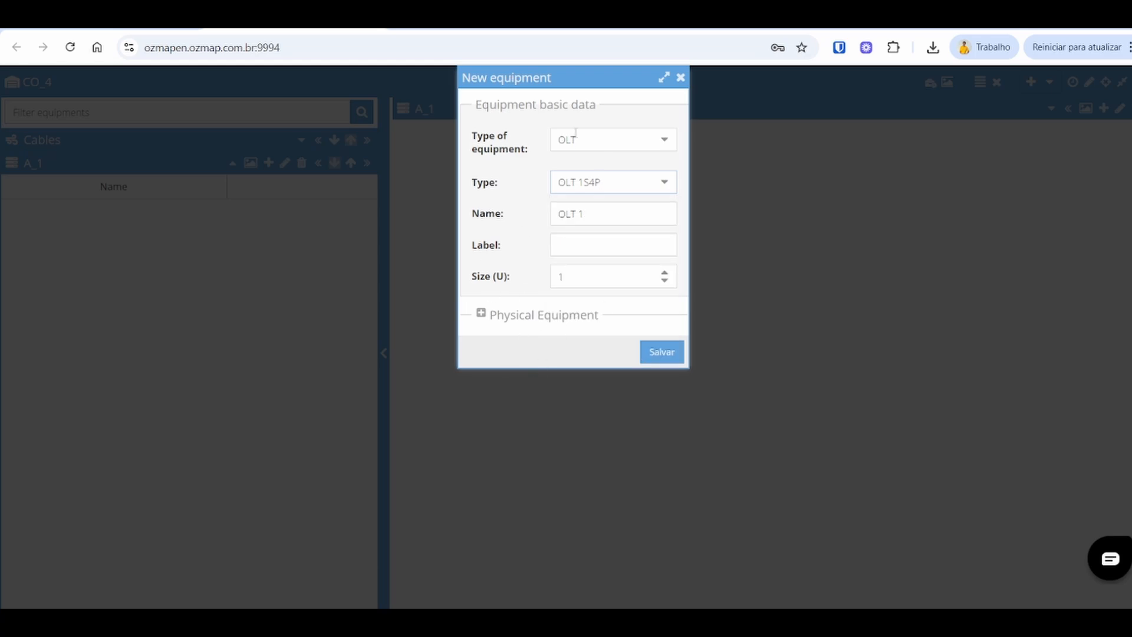
Step: Expand the Physical Equipment section and save the equipment as OLT 1 without access details
click(480, 313)
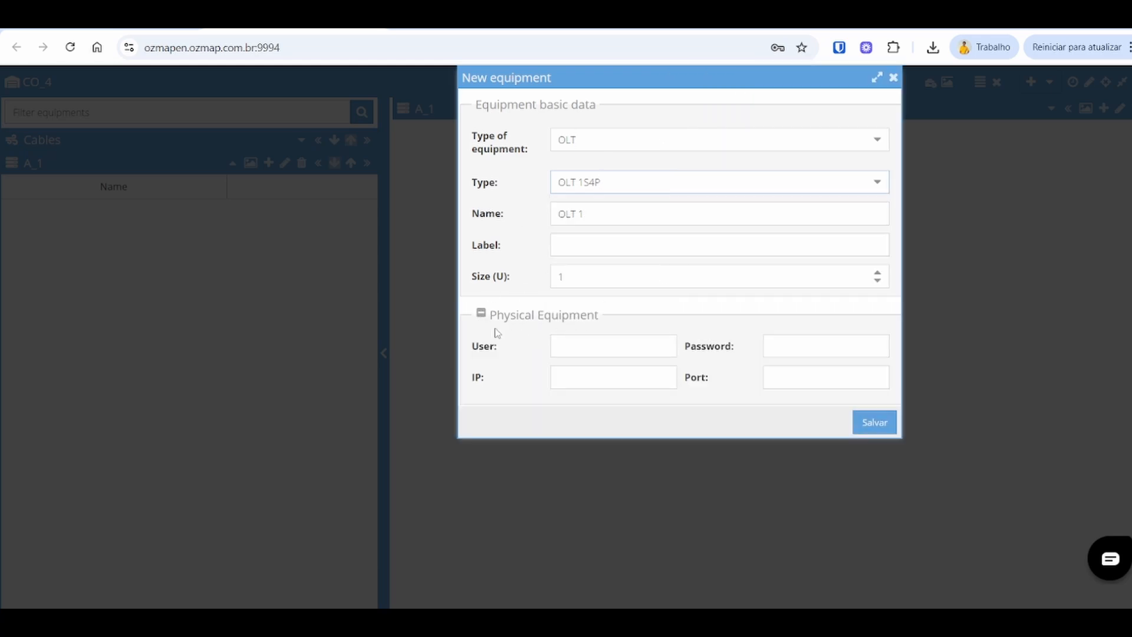
click(585, 344)
click(586, 383)
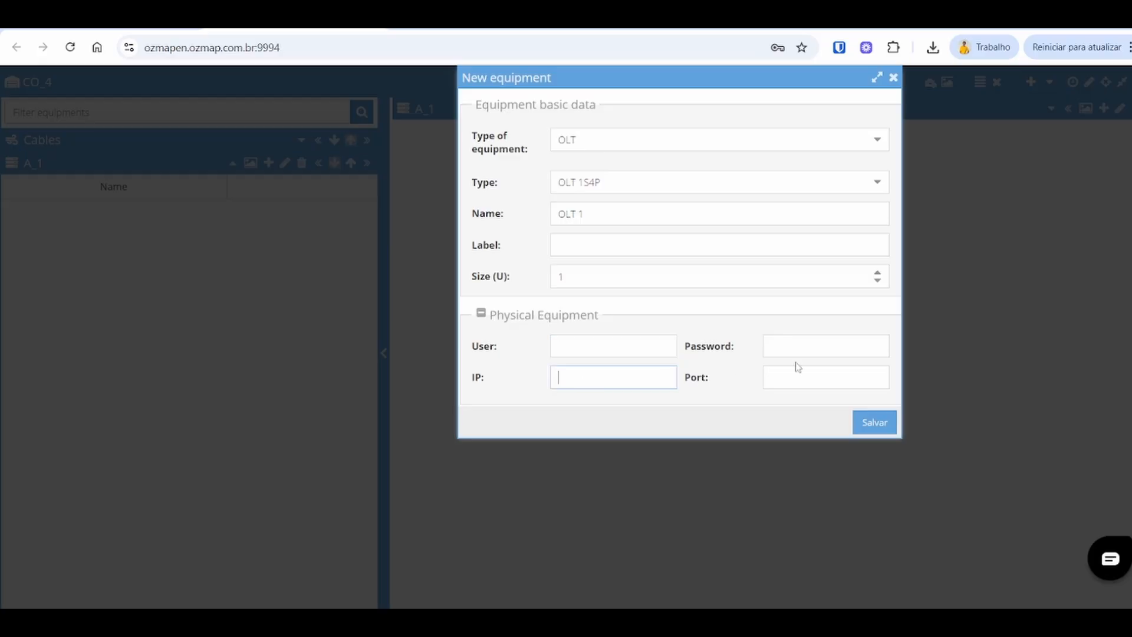
click(804, 345)
click(803, 379)
click(556, 348)
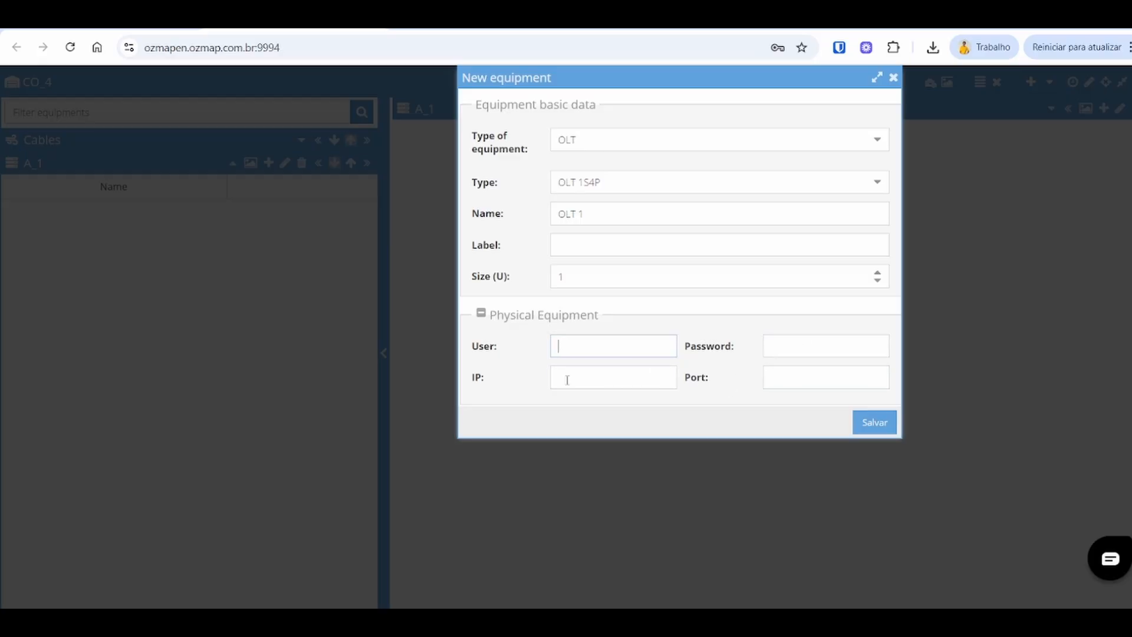
click(566, 377)
click(808, 344)
click(802, 376)
drag(841, 75, 821, 109)
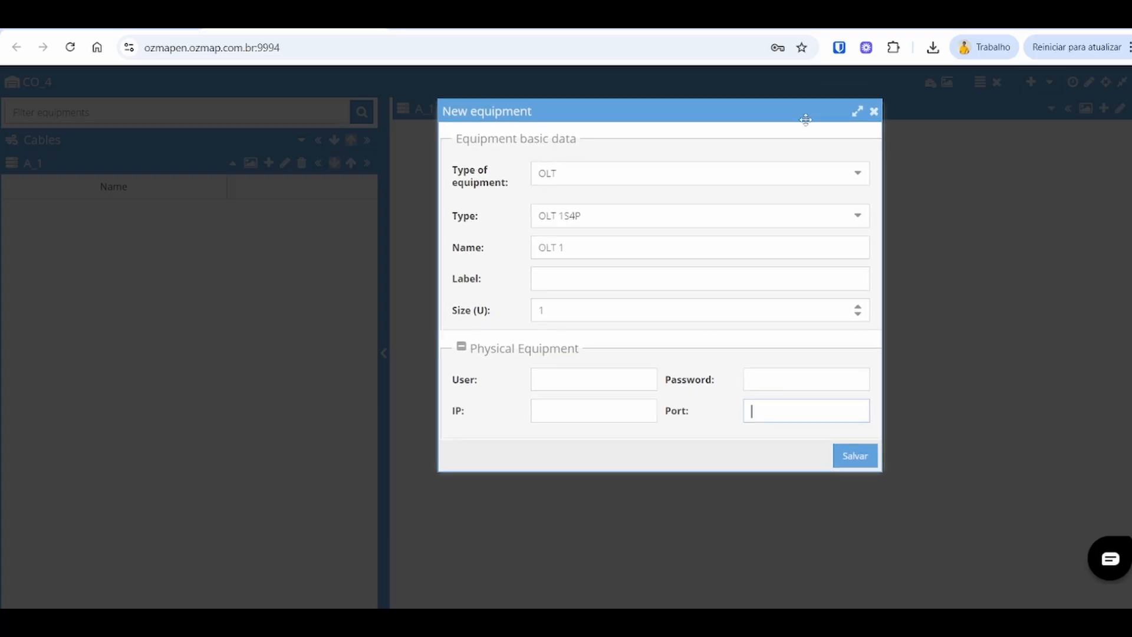
click(870, 460)
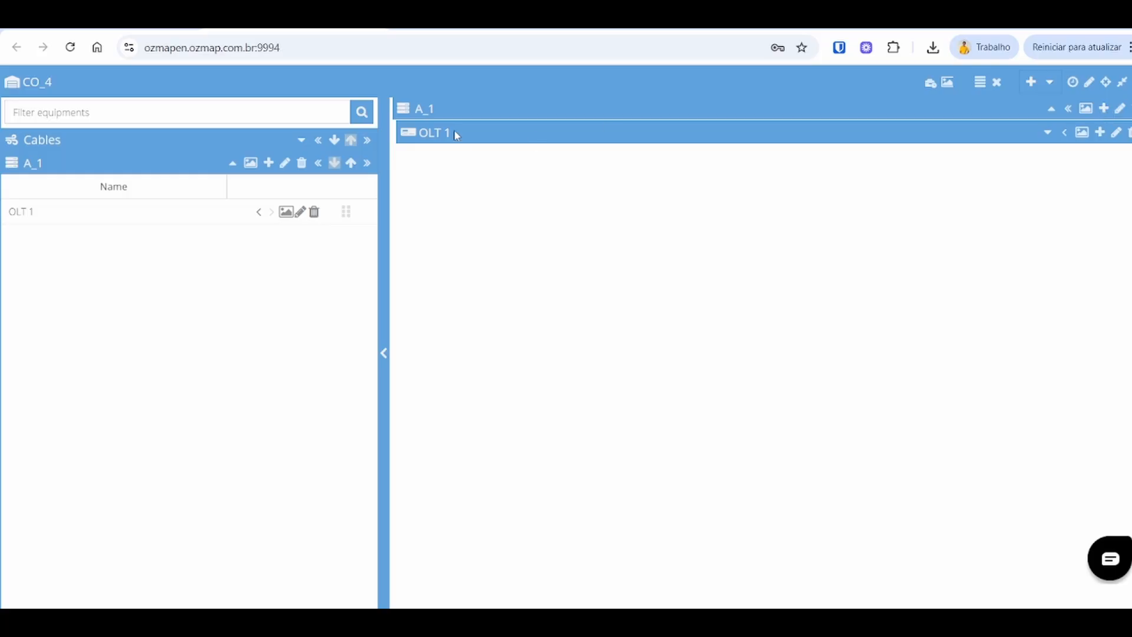
Step: Add an FPP equipment of type ODF 12 to shelf A_1
click(1102, 109)
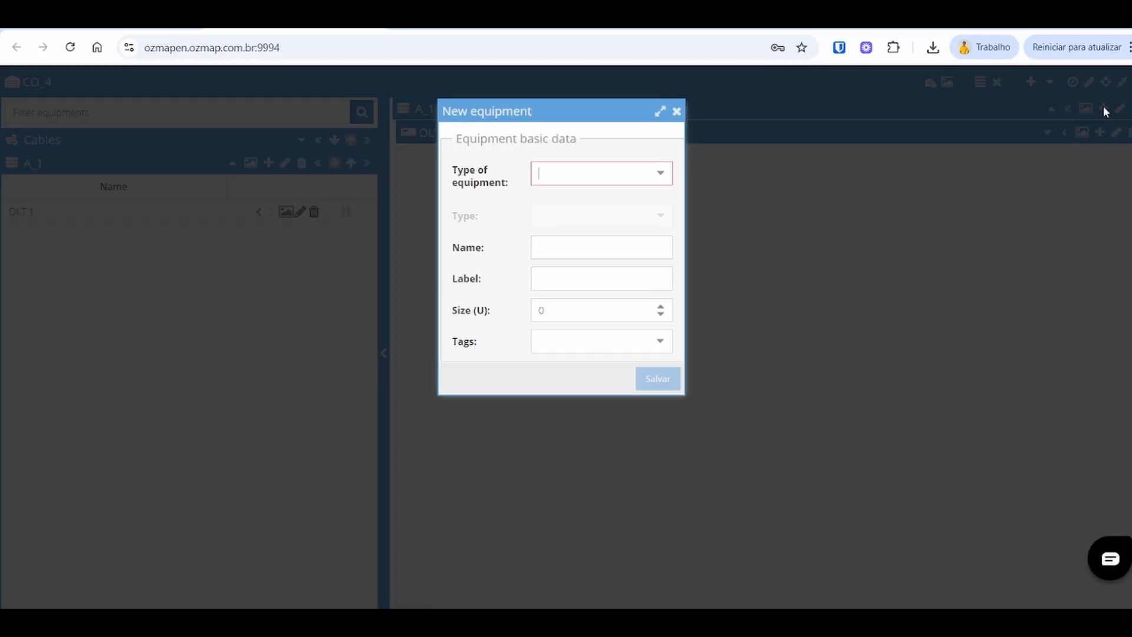
click(660, 173)
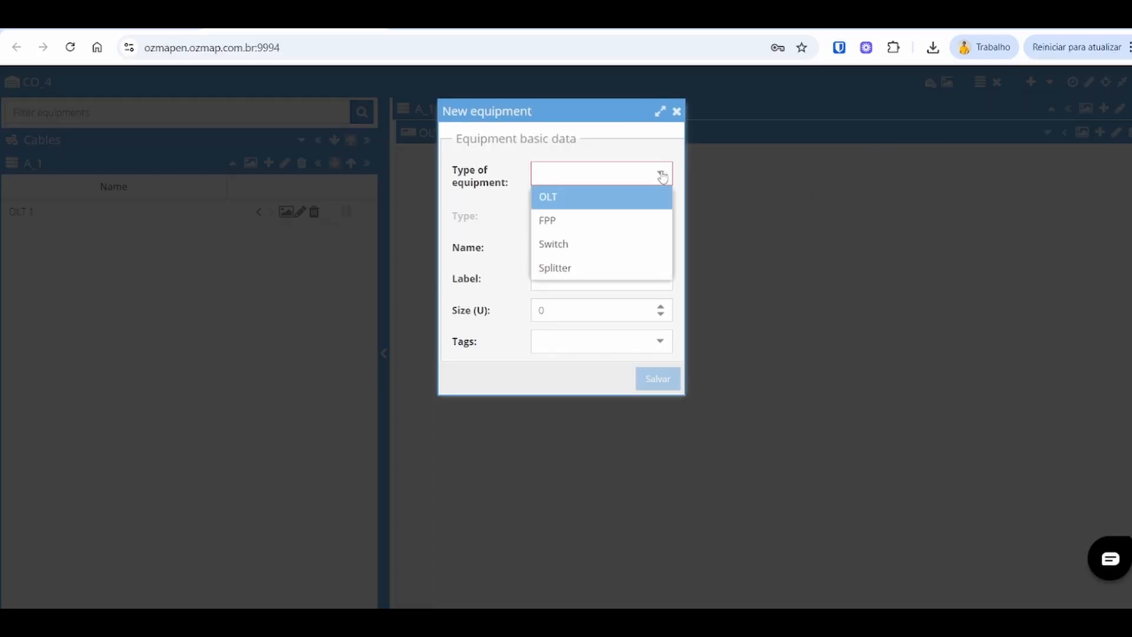
click(601, 221)
click(647, 227)
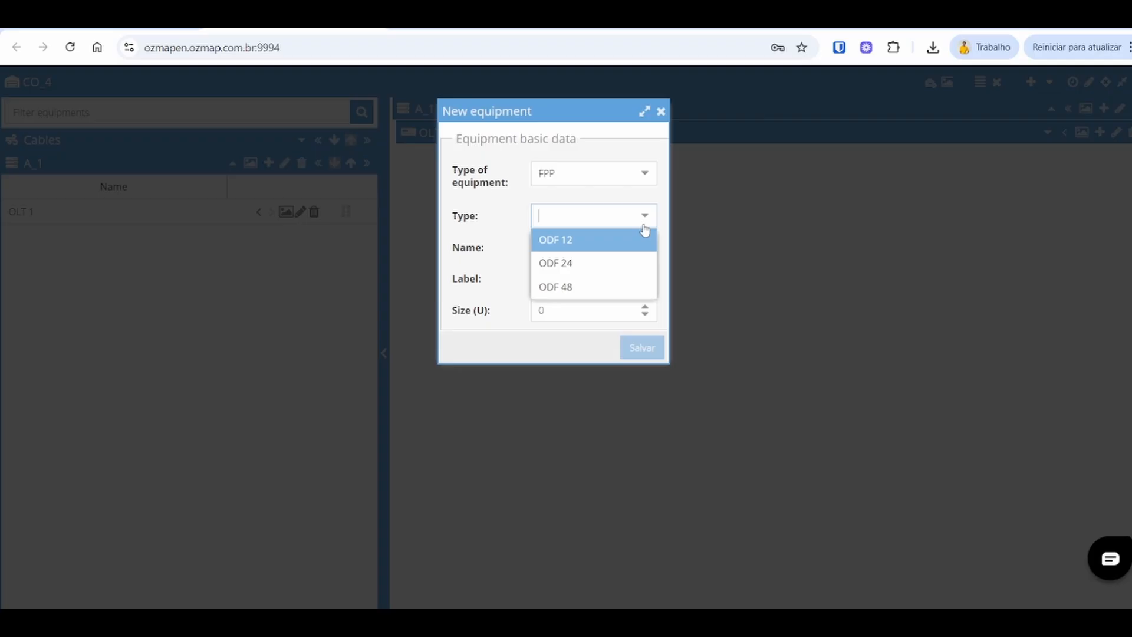
click(597, 242)
drag(604, 251, 529, 260)
click(641, 348)
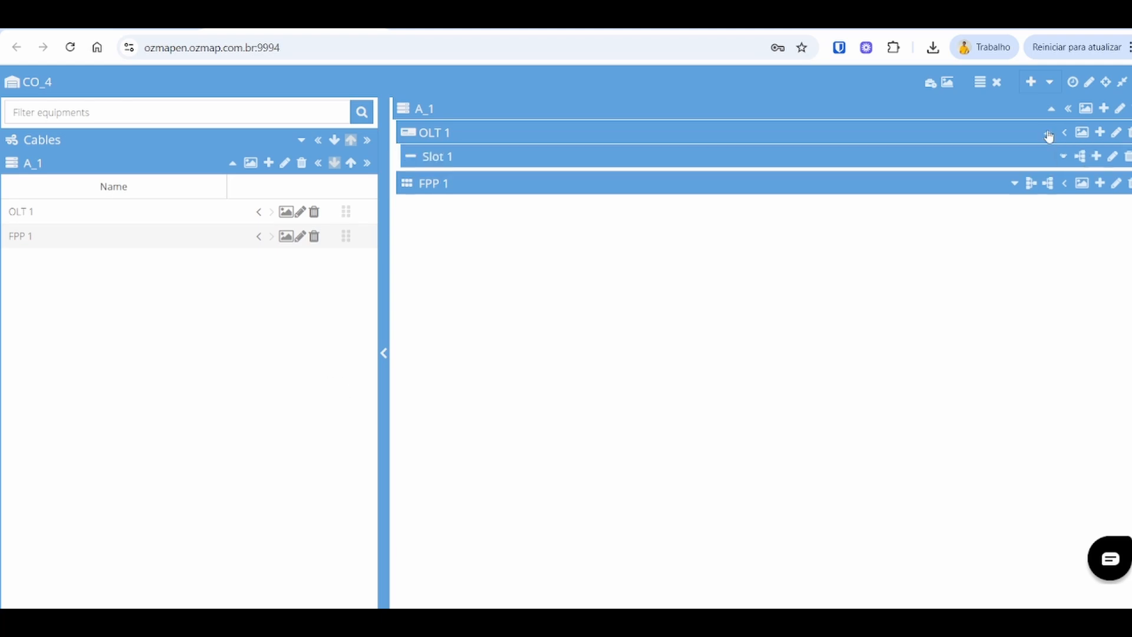
Step: Expand FPP 1's Tray 1 with its OLT and CABLE sides, and OLT 1's Slot 1, to show their ports
click(1014, 183)
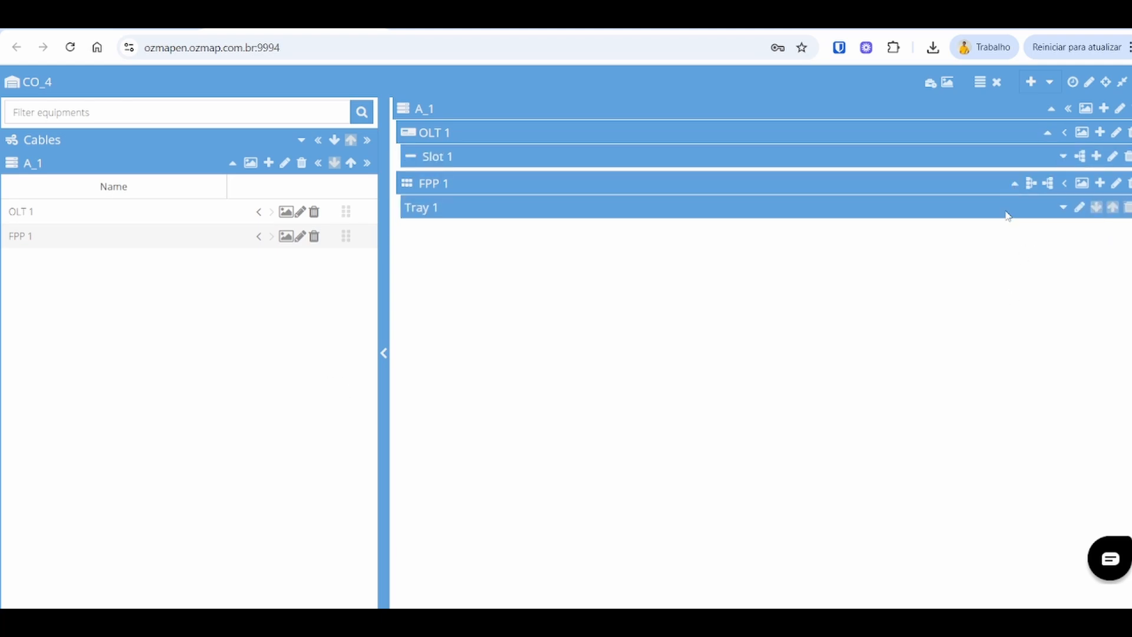
click(1061, 208)
click(1109, 233)
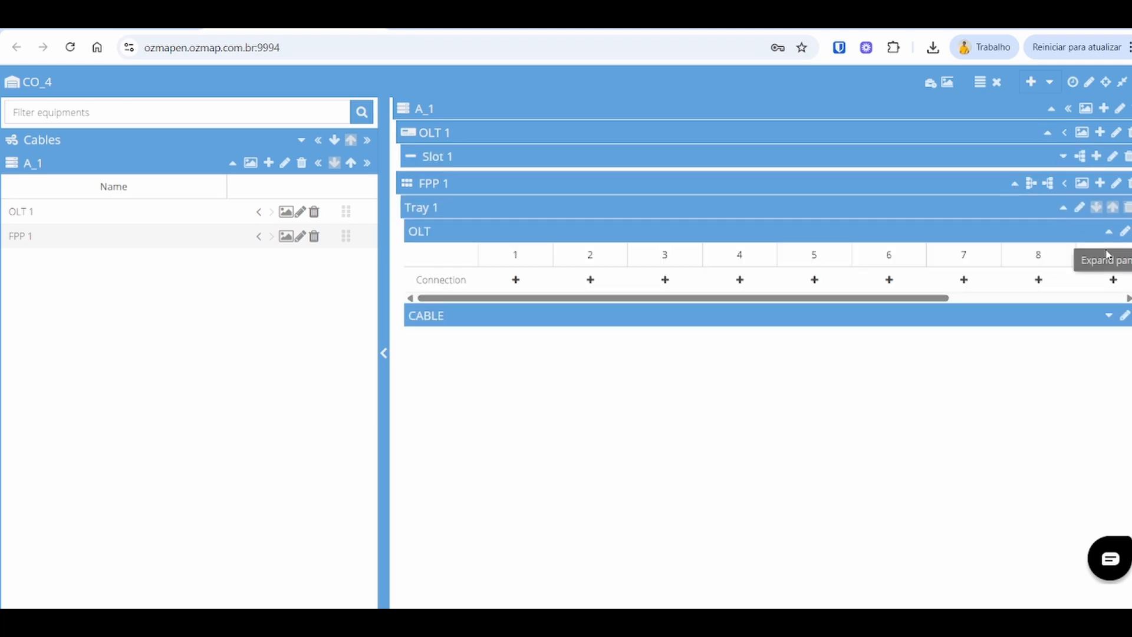
click(1108, 315)
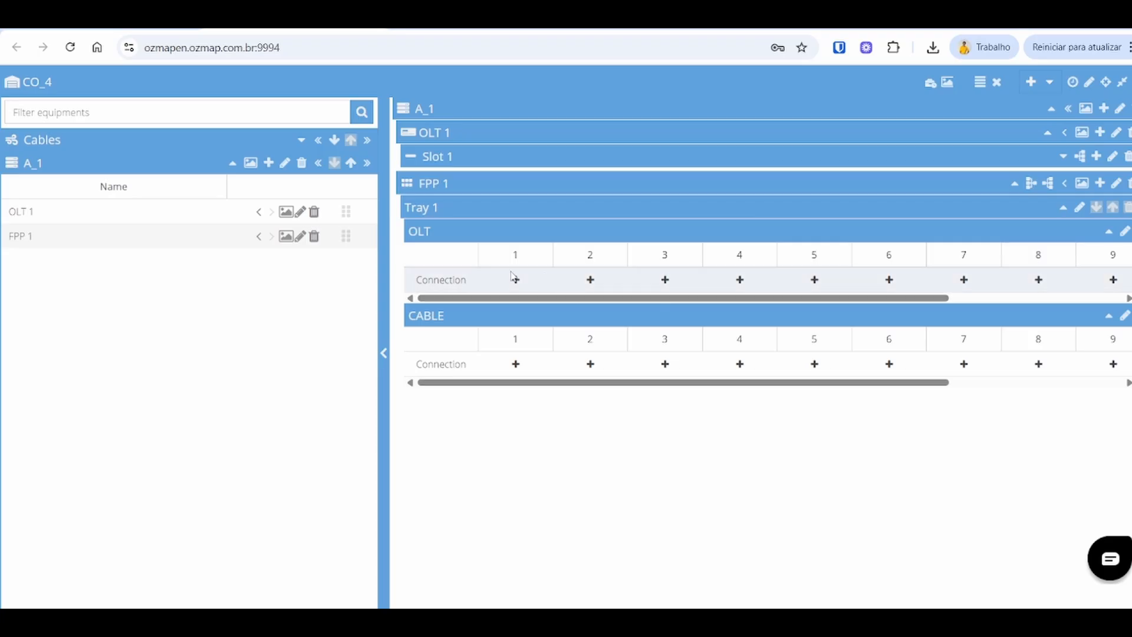
click(1063, 158)
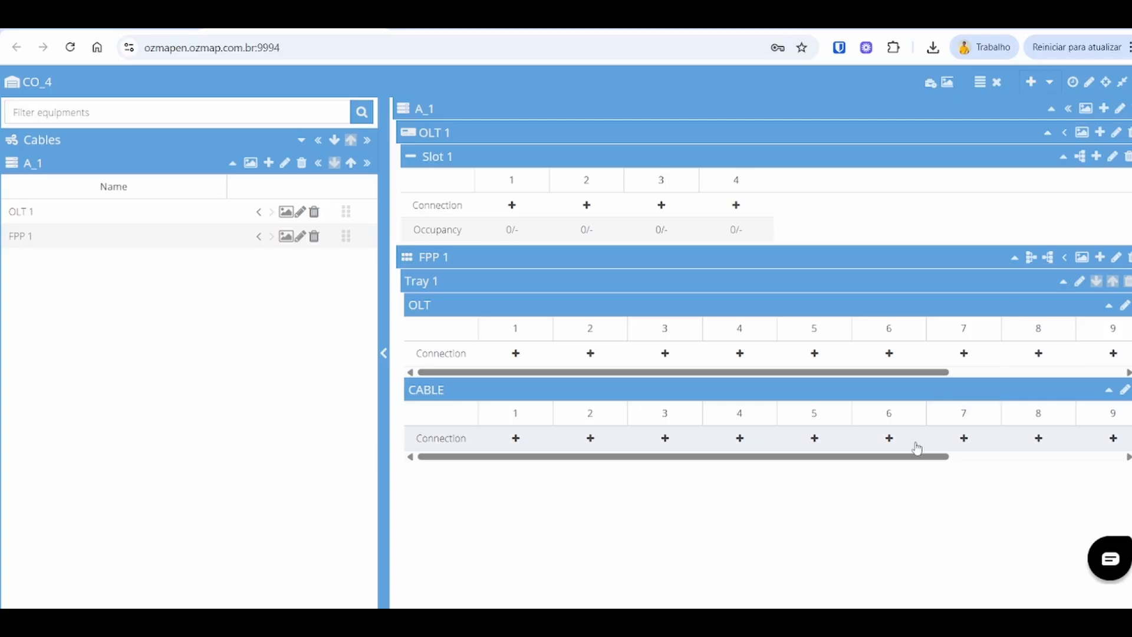
Step: Rename Tray 1's side A tag to INPUT
click(1123, 308)
drag(586, 329, 462, 336)
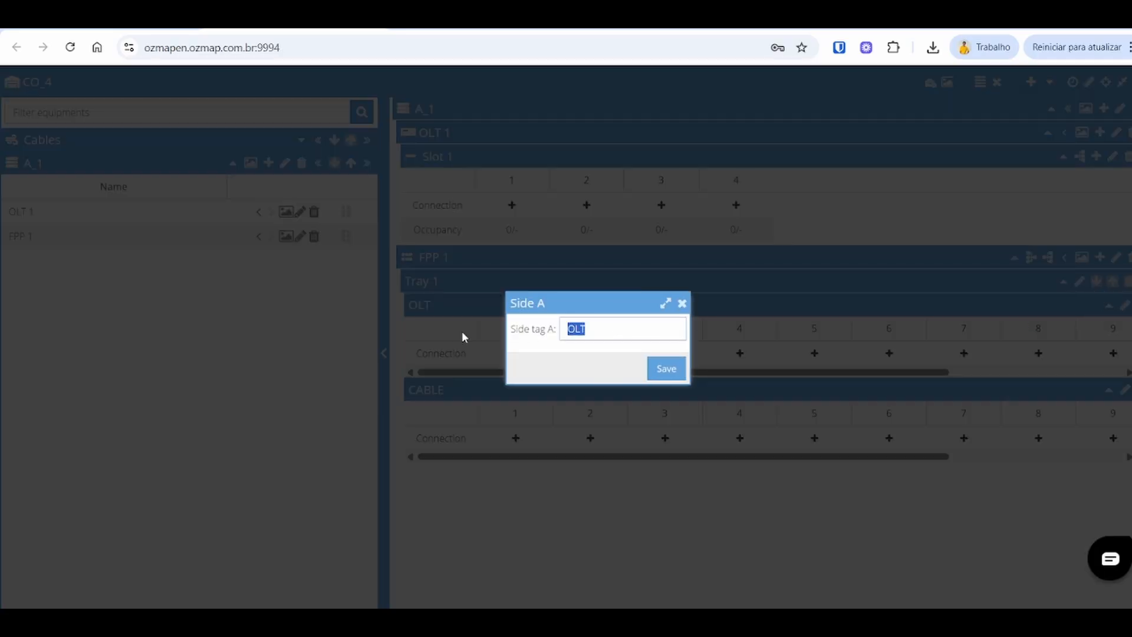
text(INPUT)
click(661, 371)
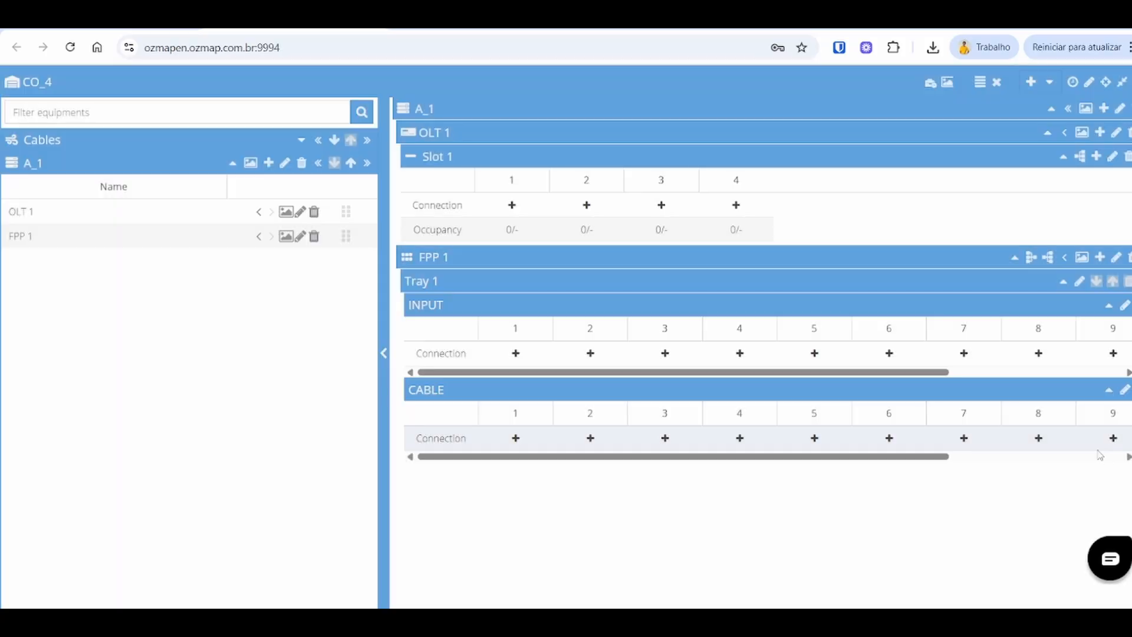
Step: Rename Tray 1's side B tag to OUTPUT
click(1123, 389)
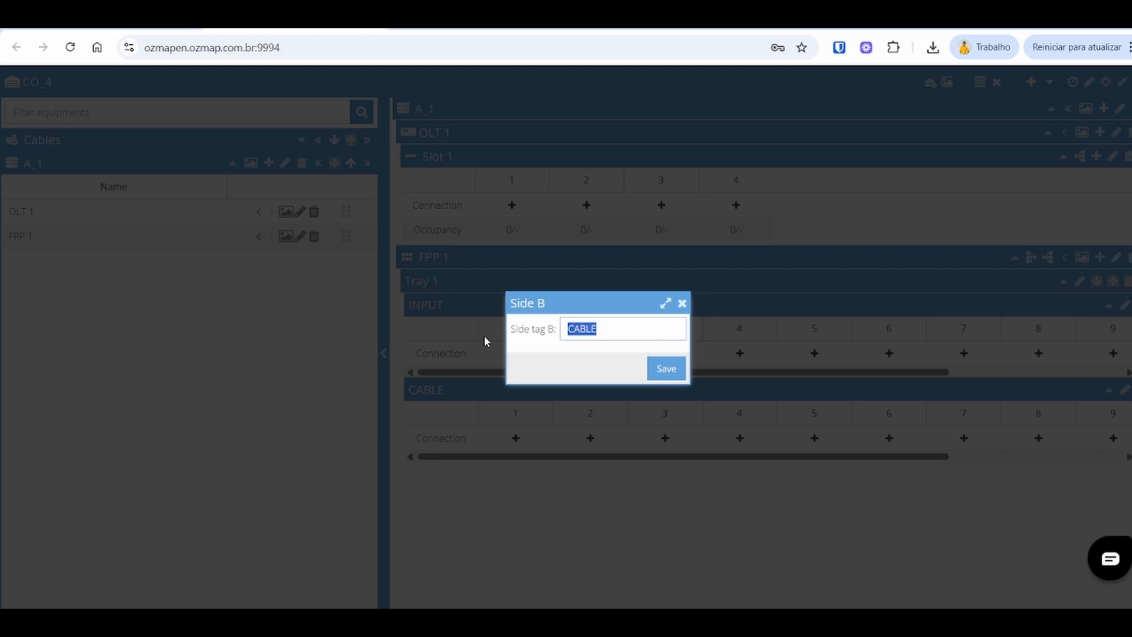
text(ou)
key(BackSpace)
key(BackSpace)
text(OUTPUT)
click(666, 369)
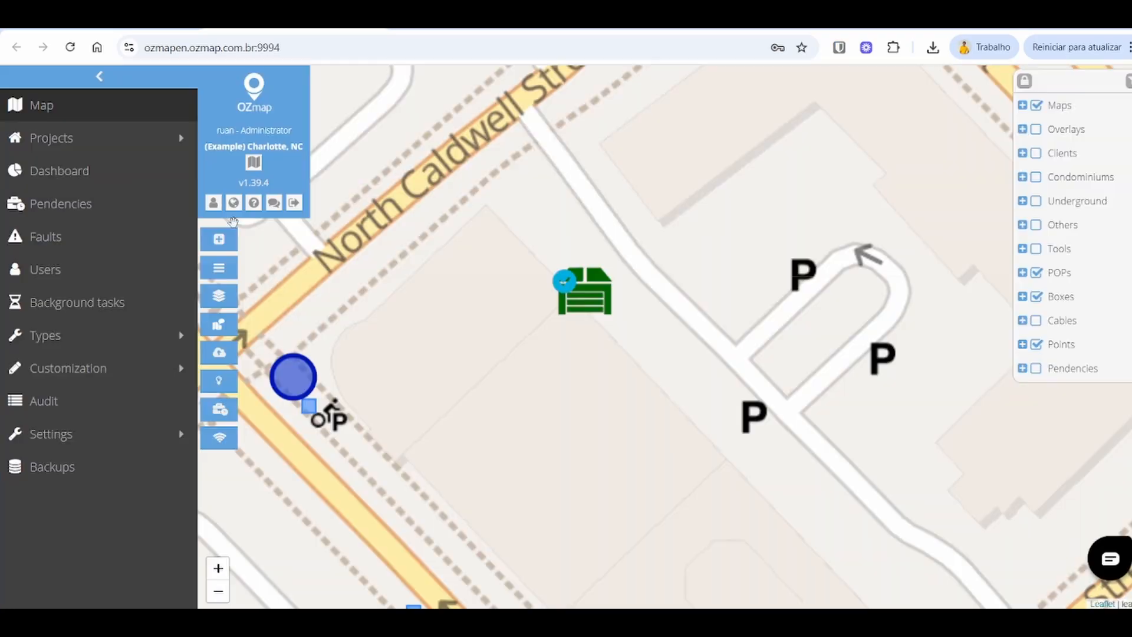
Step: Start a new cable from POP CO_4 to box CSP - 8, generating it along adjacencies without asking again this session
click(218, 238)
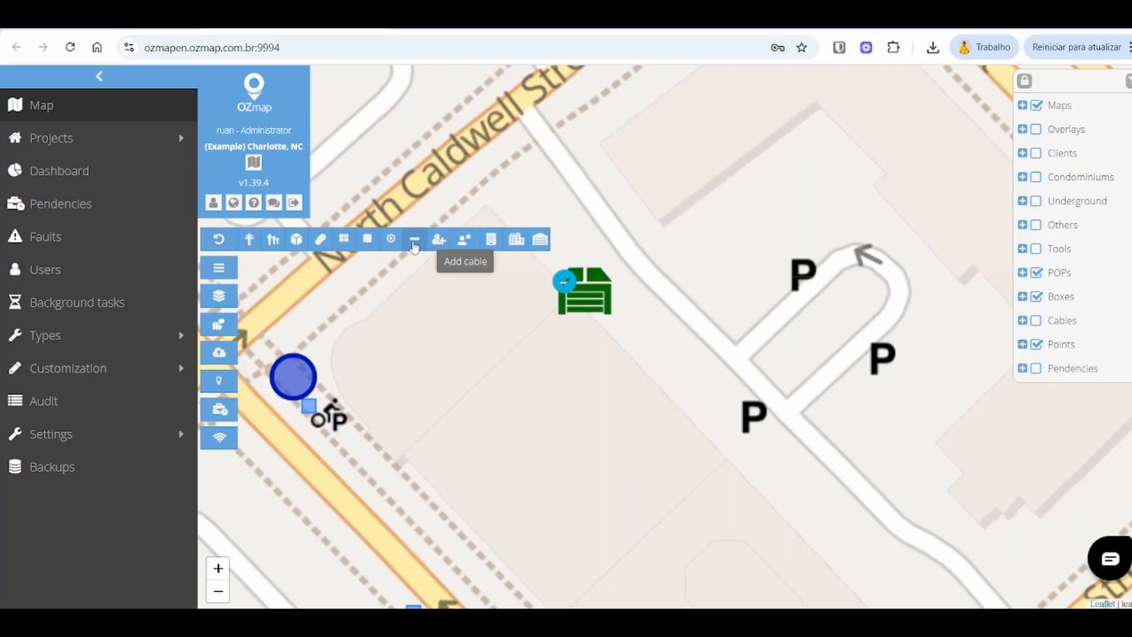
click(414, 241)
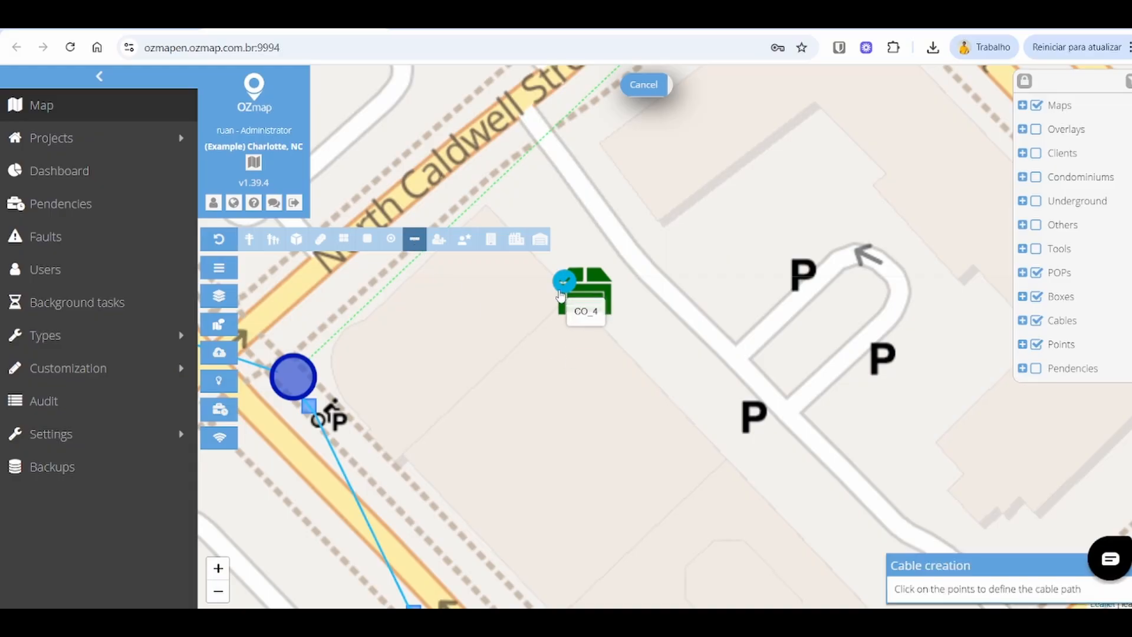
click(566, 300)
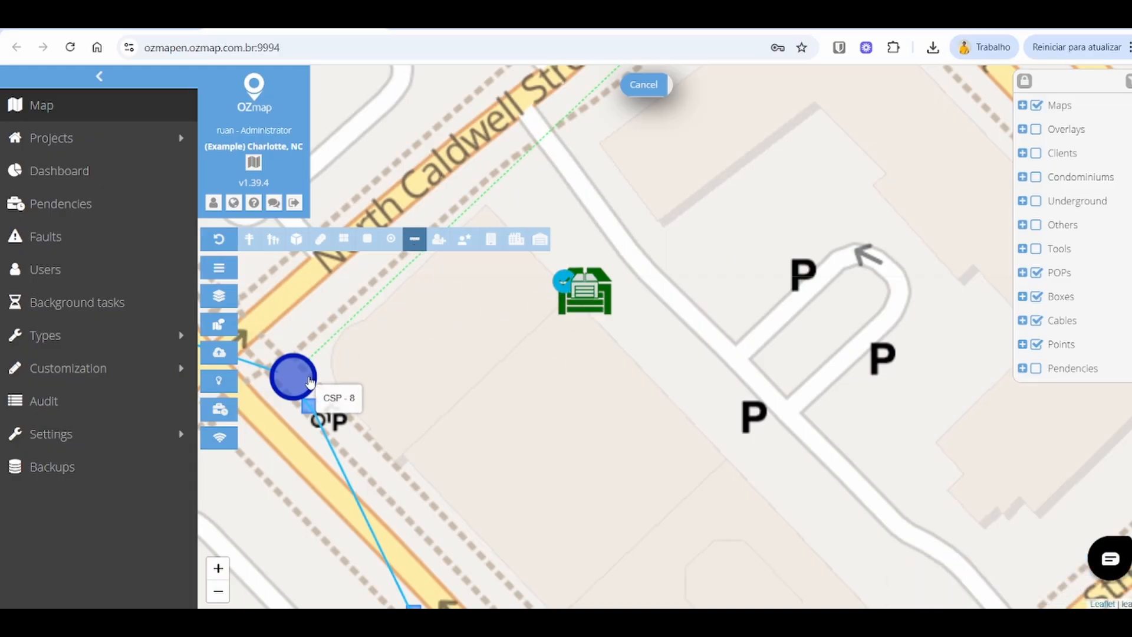
click(310, 381)
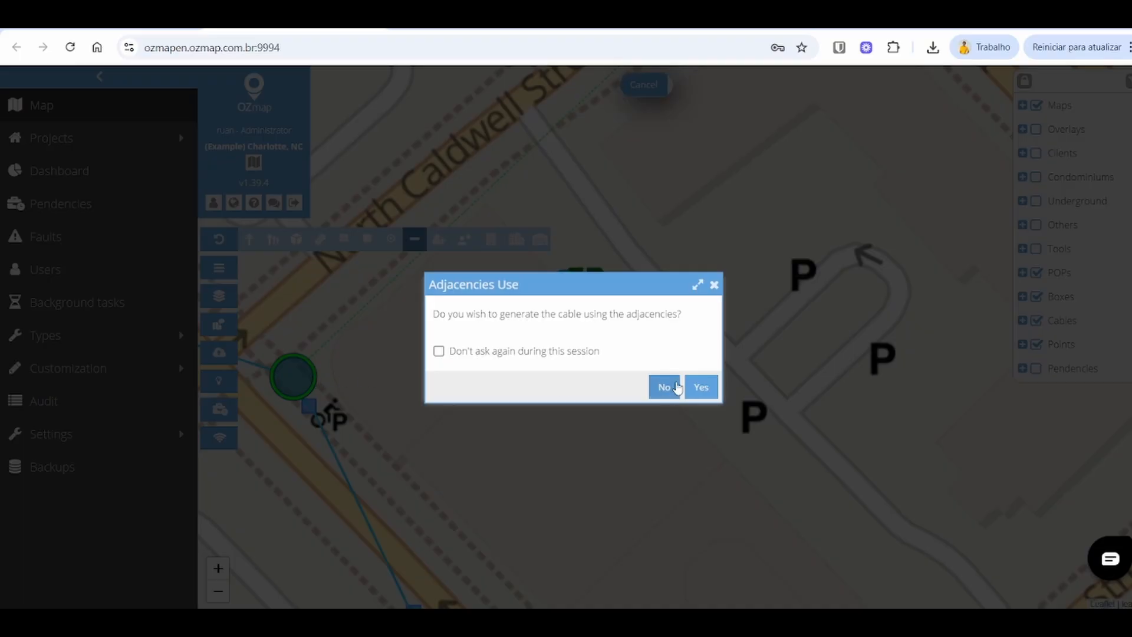
click(439, 353)
click(701, 387)
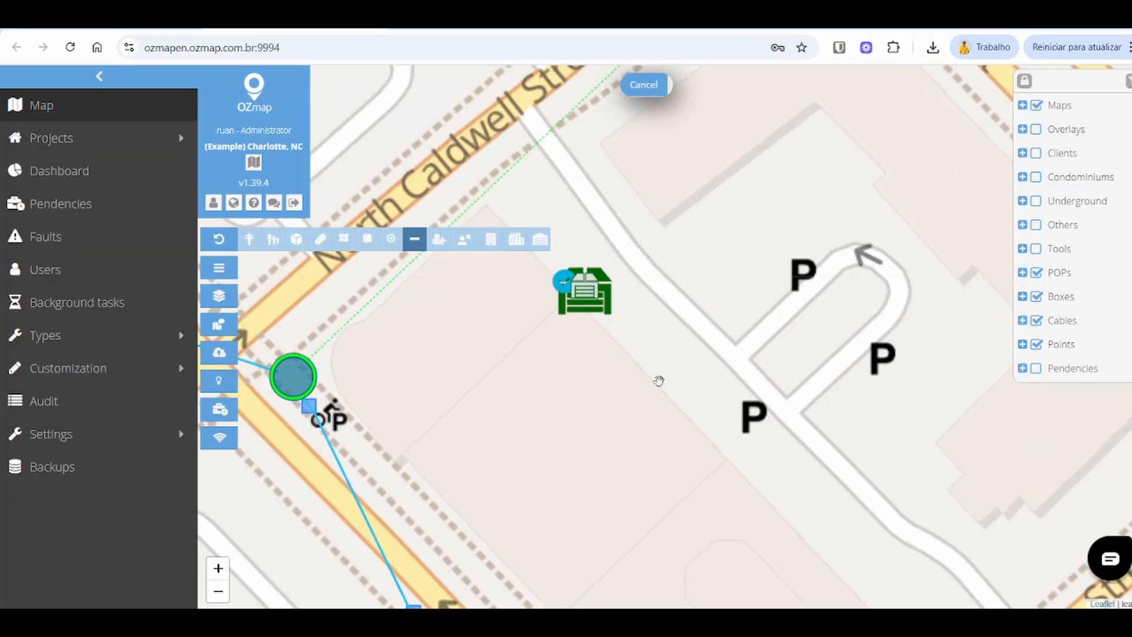
Step: Set the new cable's type to Cable 1L12F and generate the cable
click(737, 249)
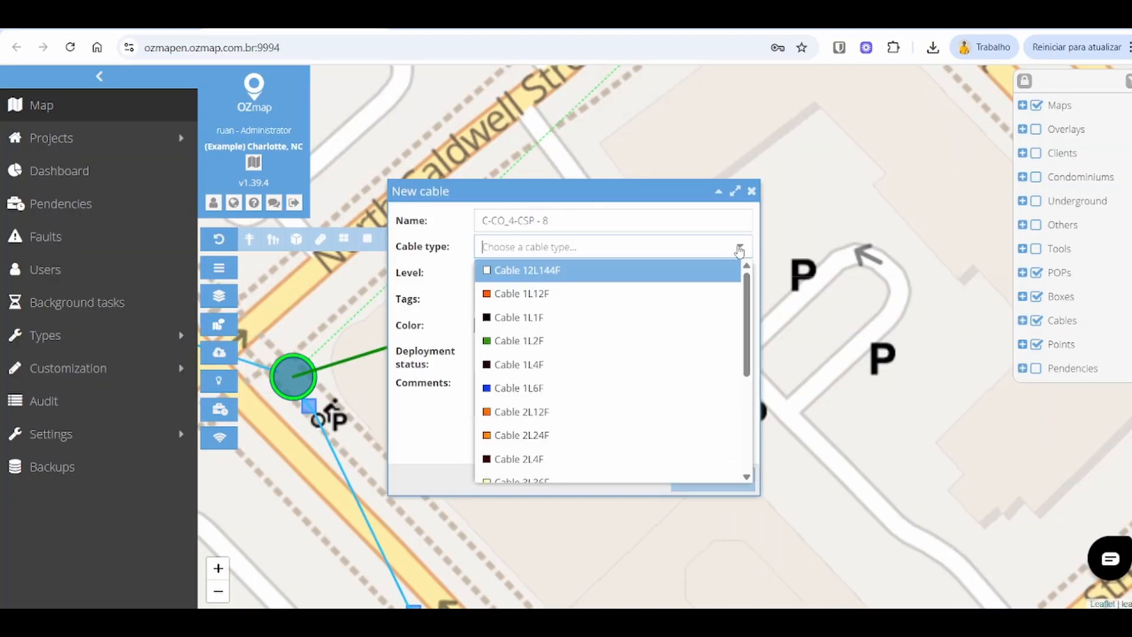
click(573, 293)
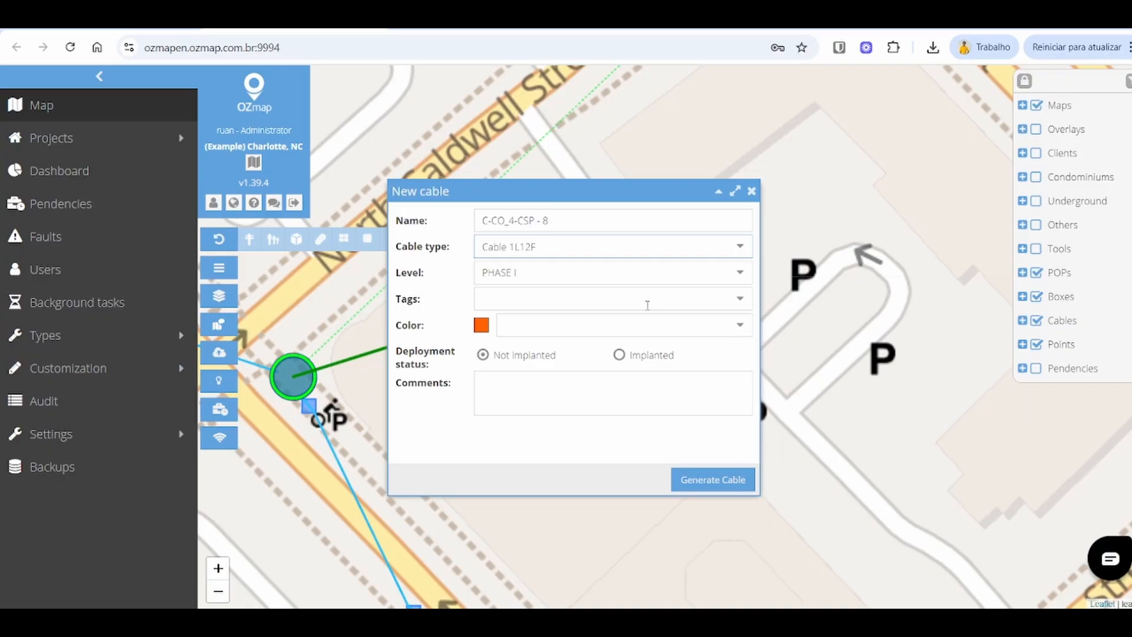
click(742, 282)
click(543, 298)
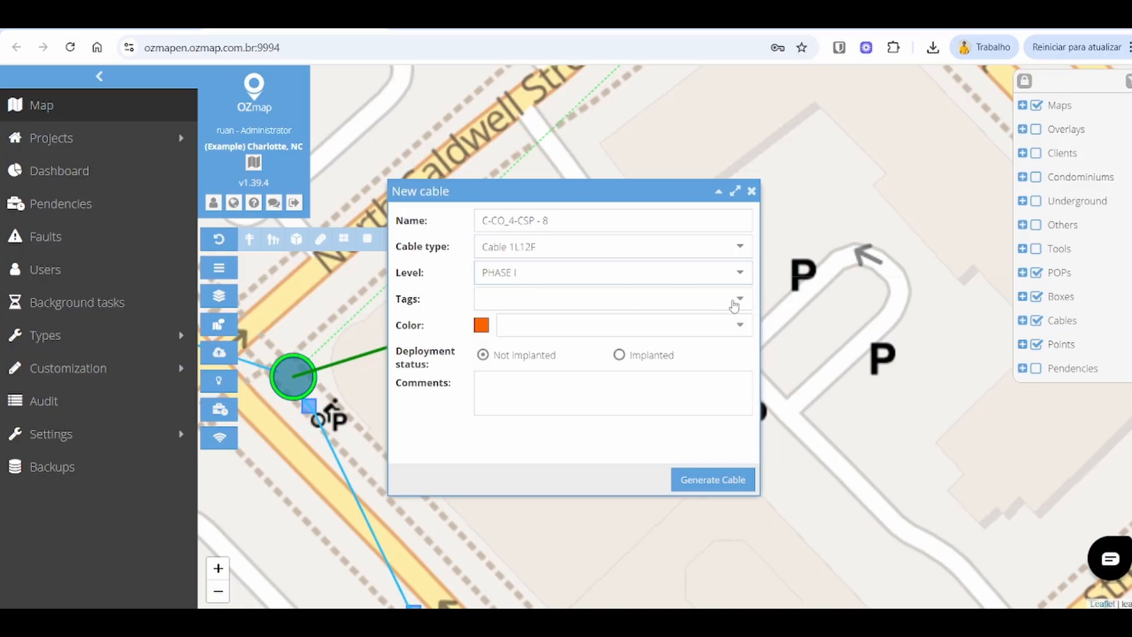
click(734, 305)
click(480, 386)
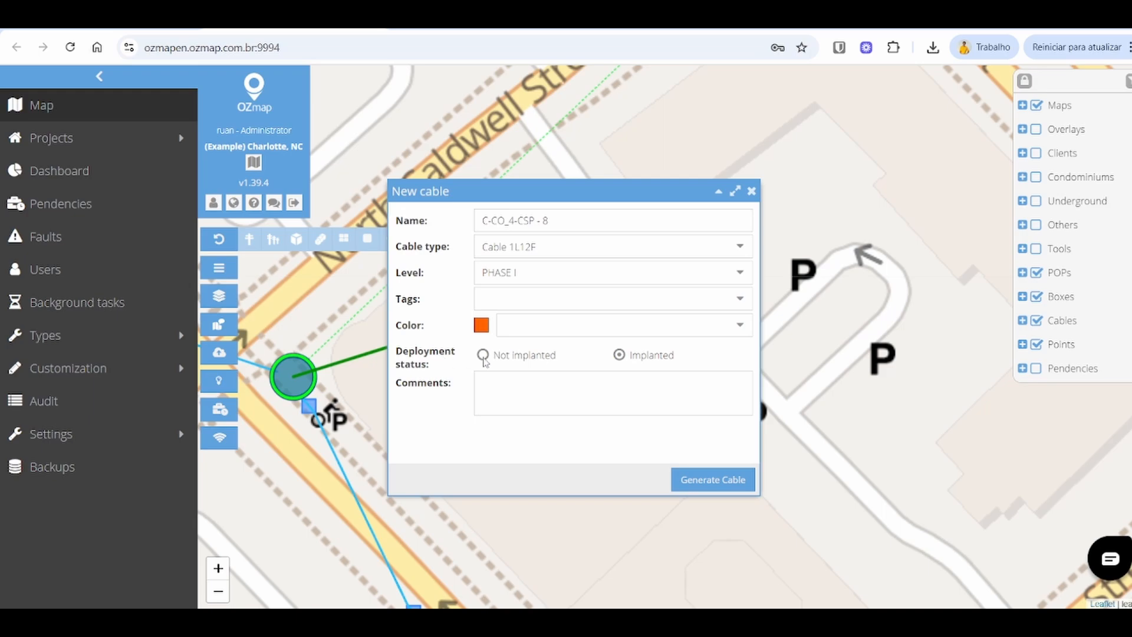
click(733, 480)
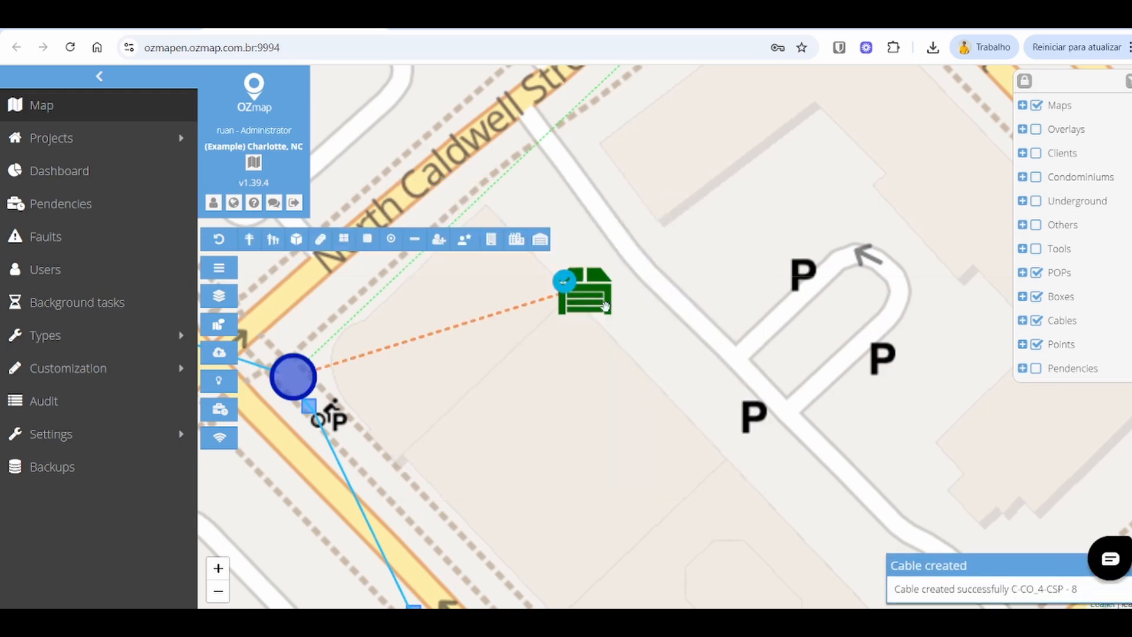
Step: Open POP CO_4 and preview cable C-CO_4-CSP - 8's fibers in the connection view, then hide the cable
double_click(587, 301)
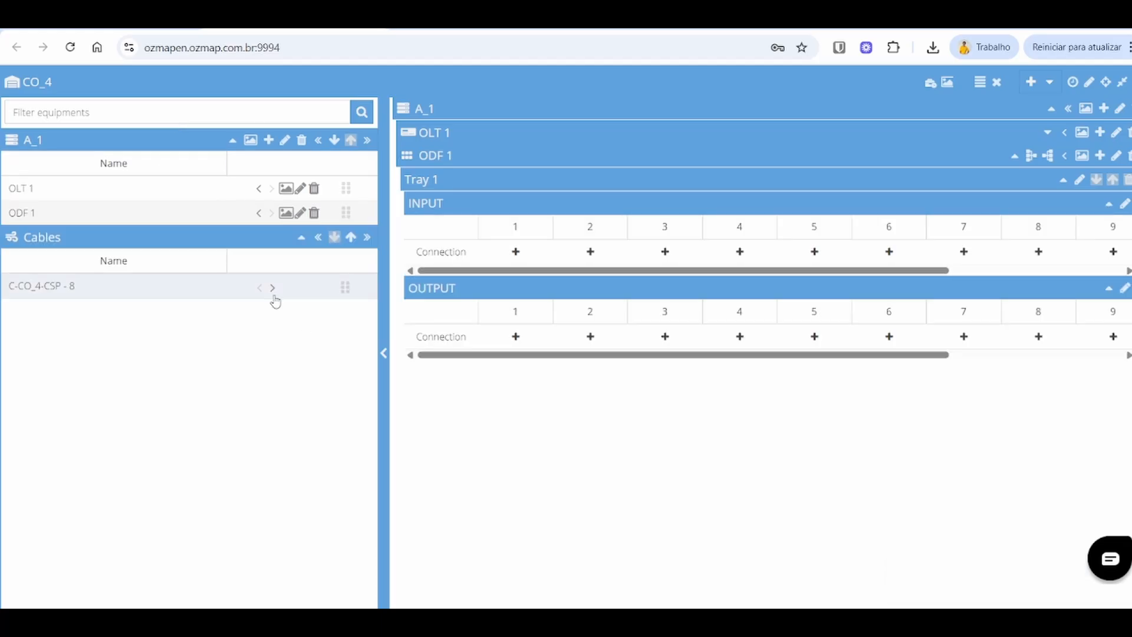
click(273, 289)
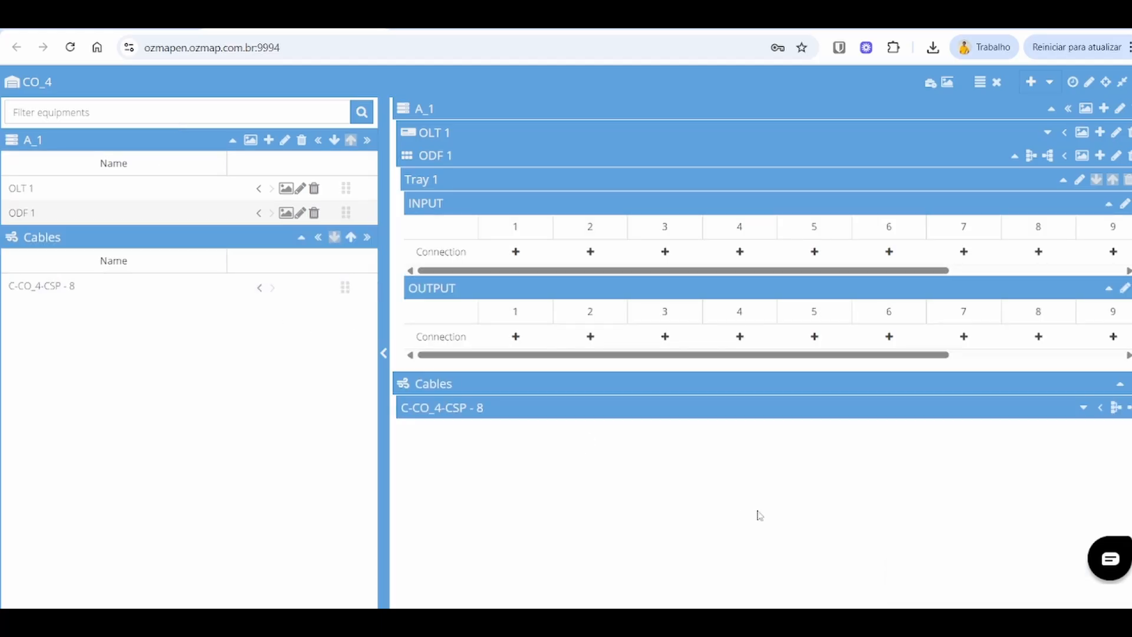
click(1083, 407)
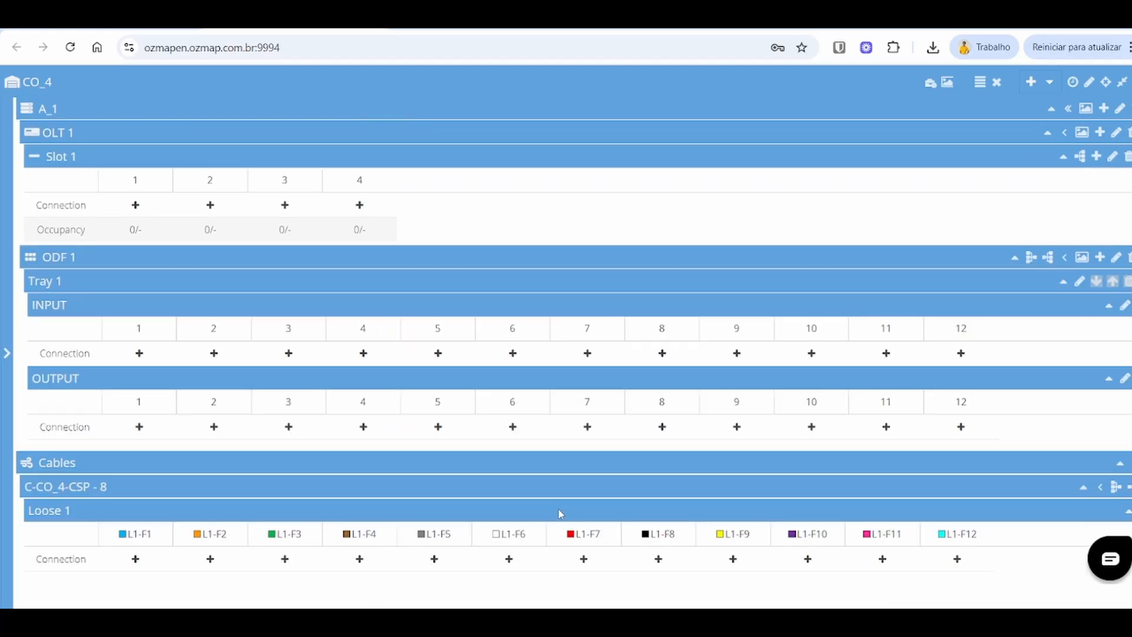
click(1099, 493)
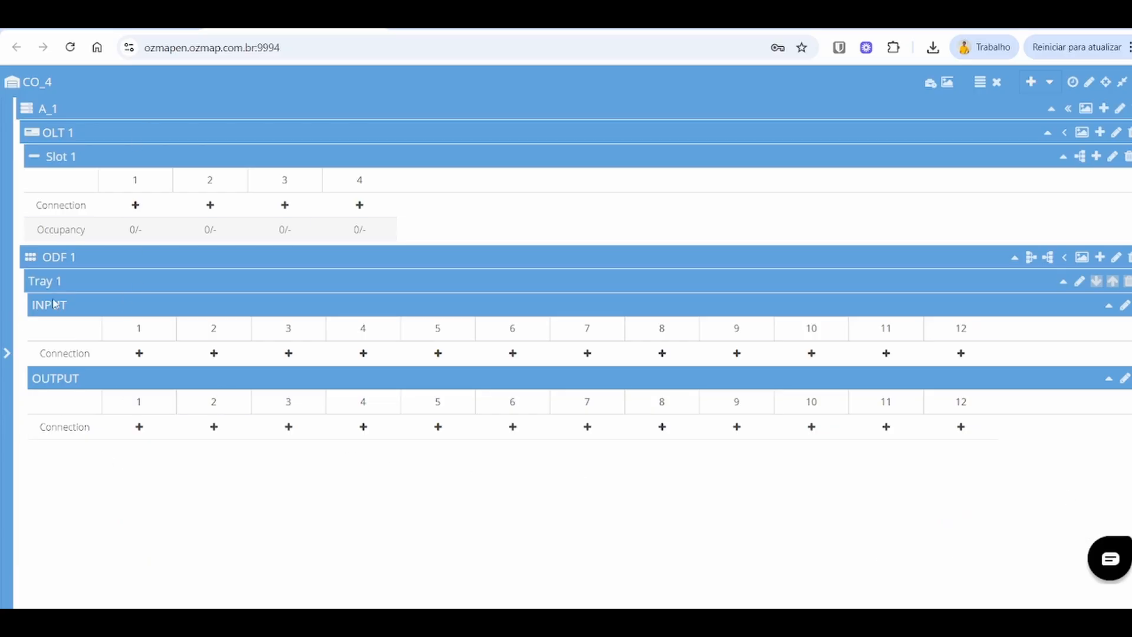
Step: Connect OLT 1 Slot 1 port 1 to ODF 1 Tray 1 INPUT port 1
click(7, 352)
click(384, 353)
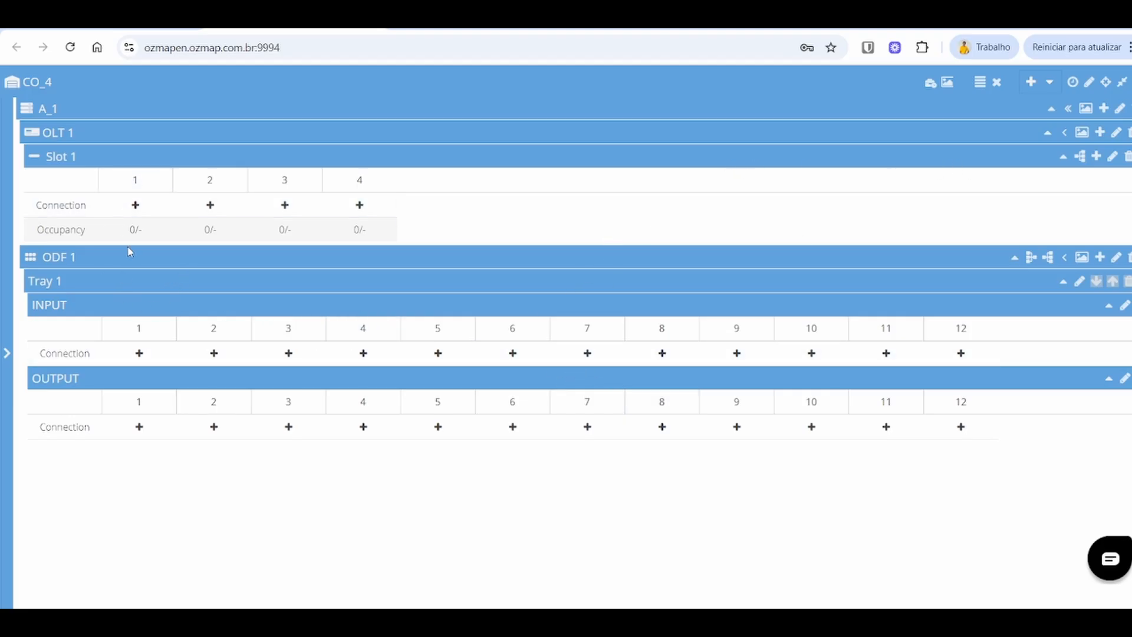
click(136, 207)
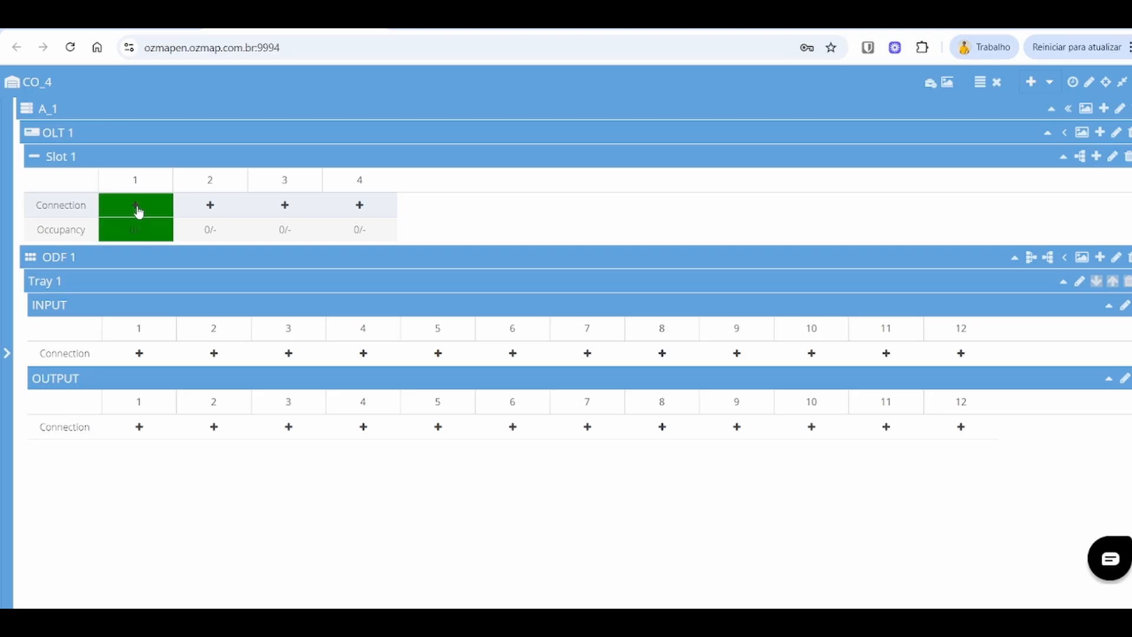
click(139, 354)
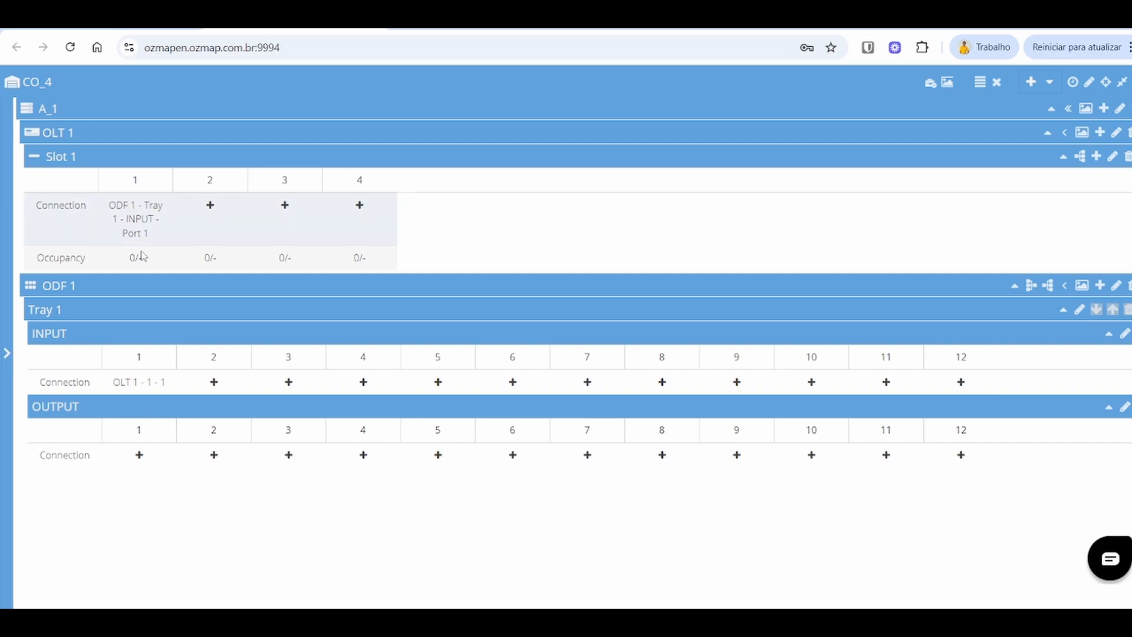
Step: Using multiple connection, connect OLT 1 Slot 1 ports 2 to 4 to Tray 1 INPUT ports 2 to 4
mouse_move(153, 180)
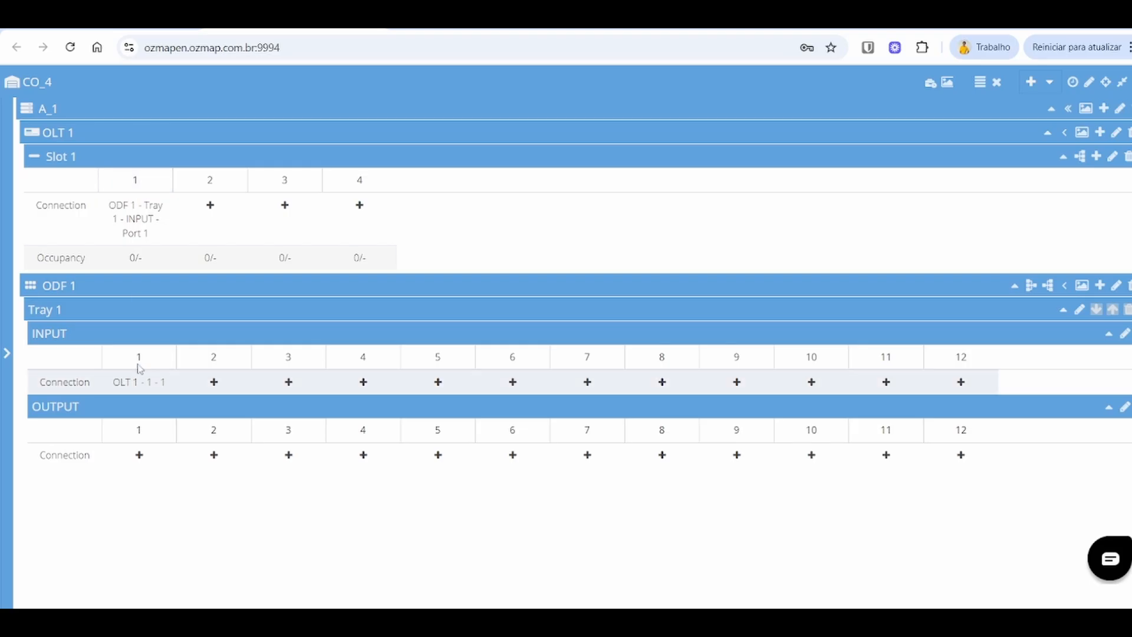
click(980, 85)
click(210, 215)
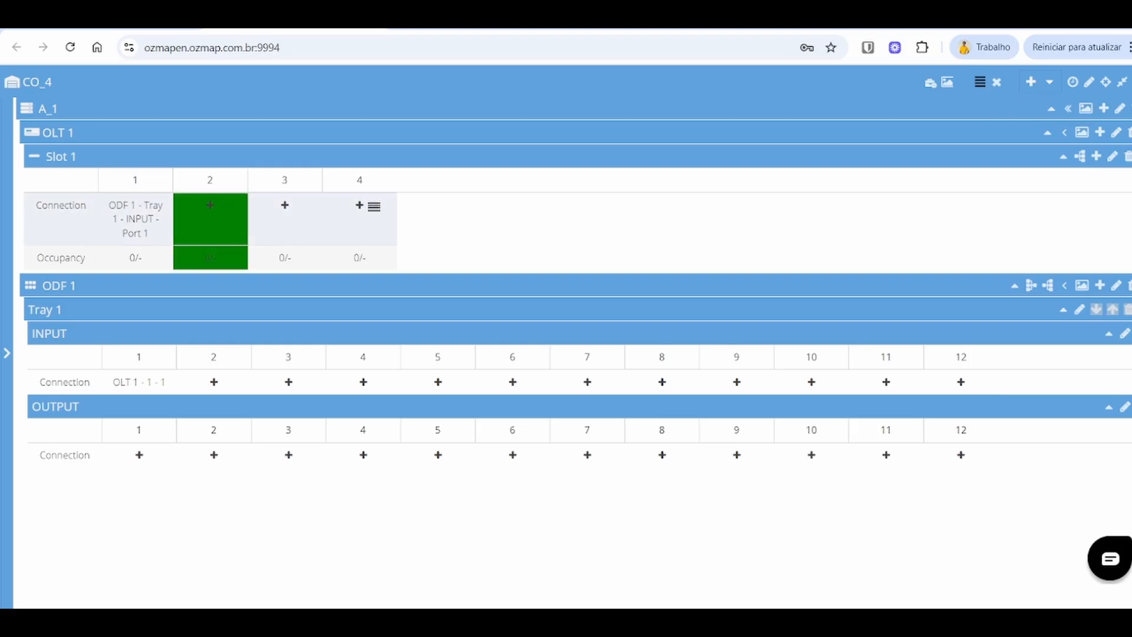
click(363, 209)
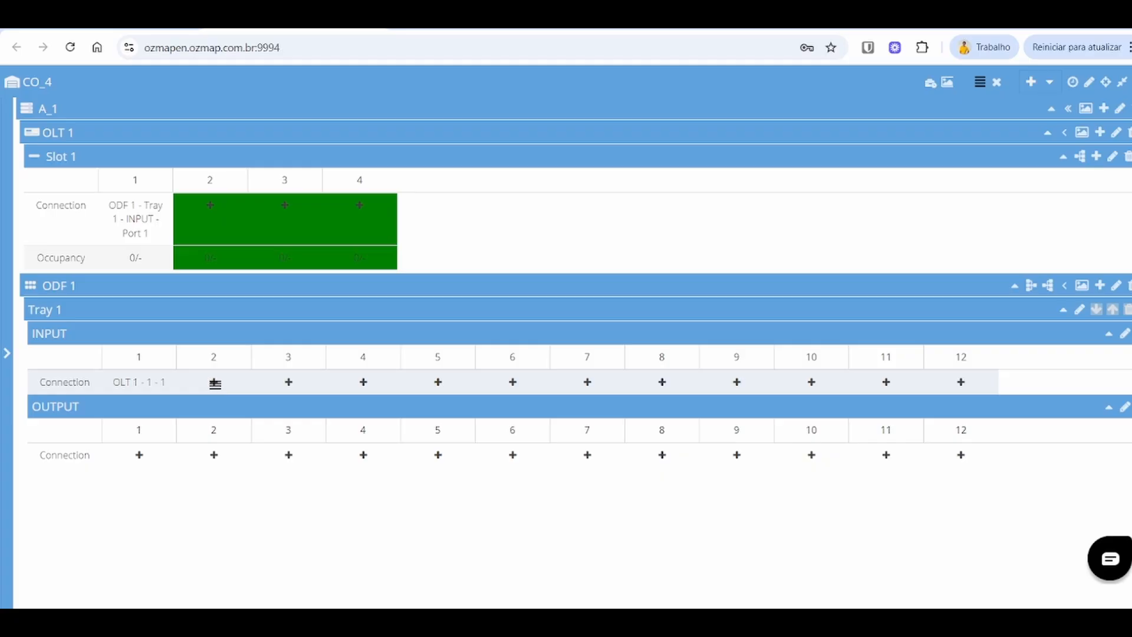
click(214, 382)
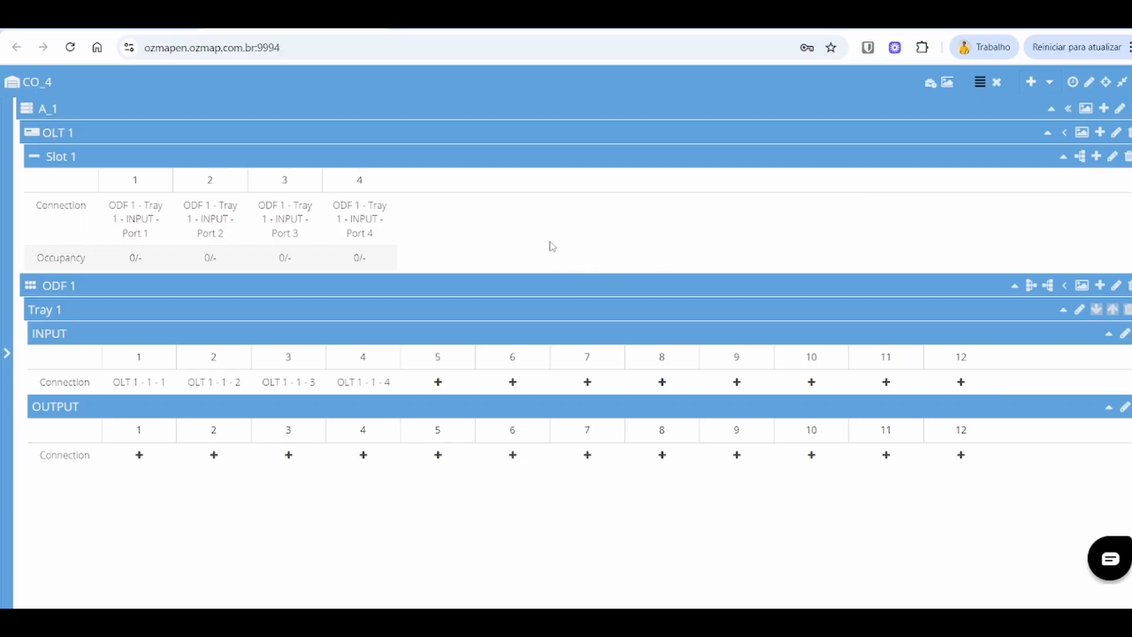
Step: Connect Tray 1 OUTPUT ports 1 to 3 to cable C-CO_4-CSP - 8 fibers L1-F1 to L1-F3
click(1060, 160)
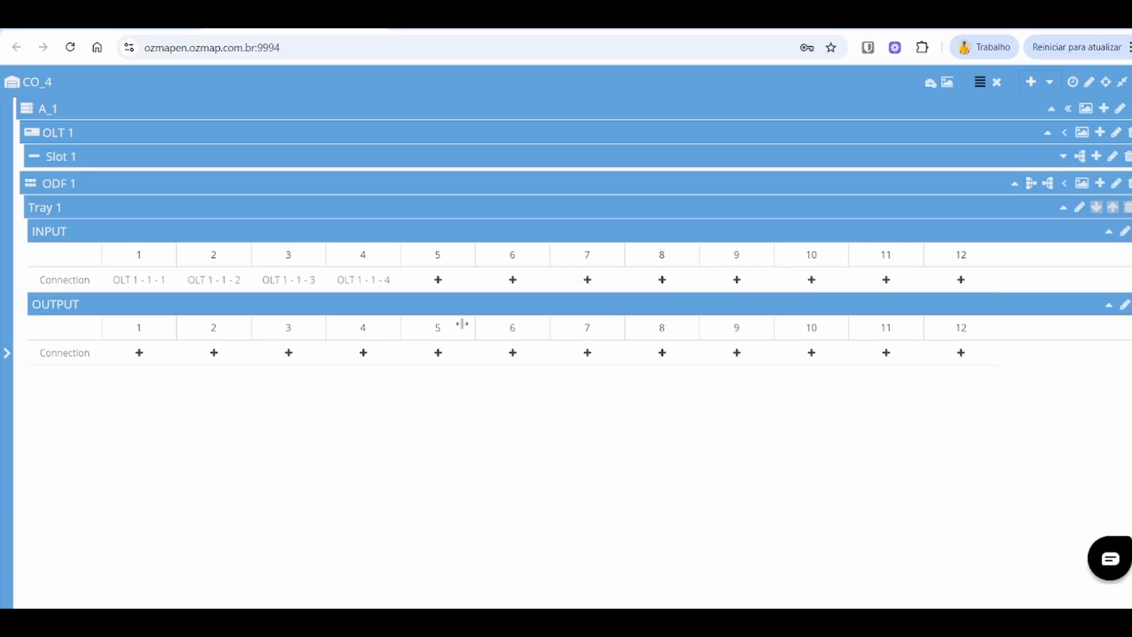
click(7, 353)
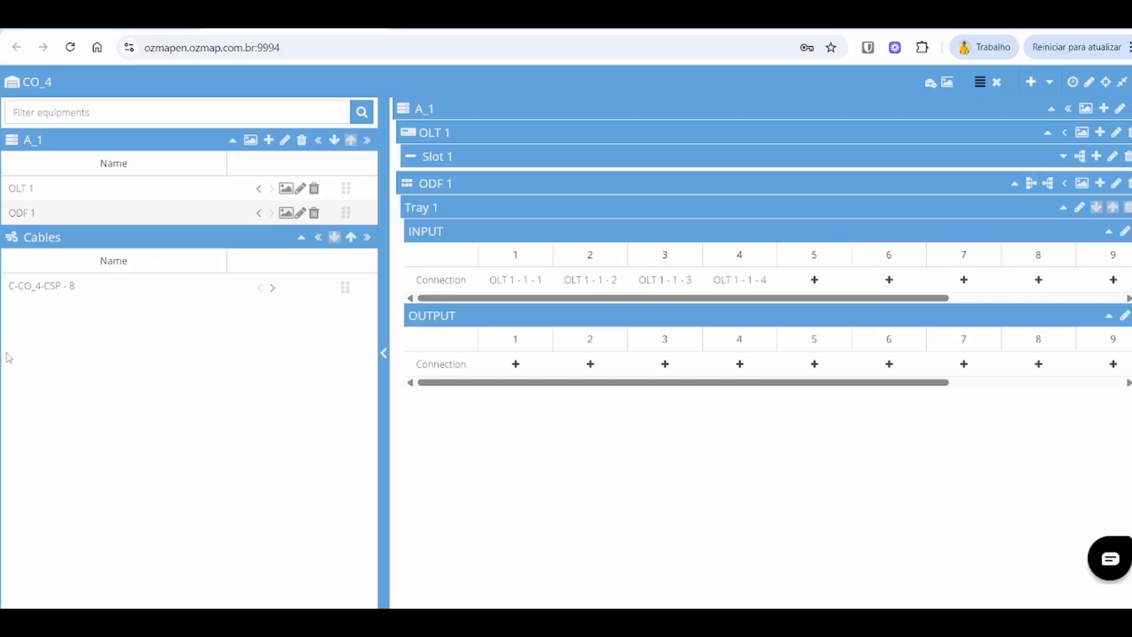
click(273, 288)
click(384, 353)
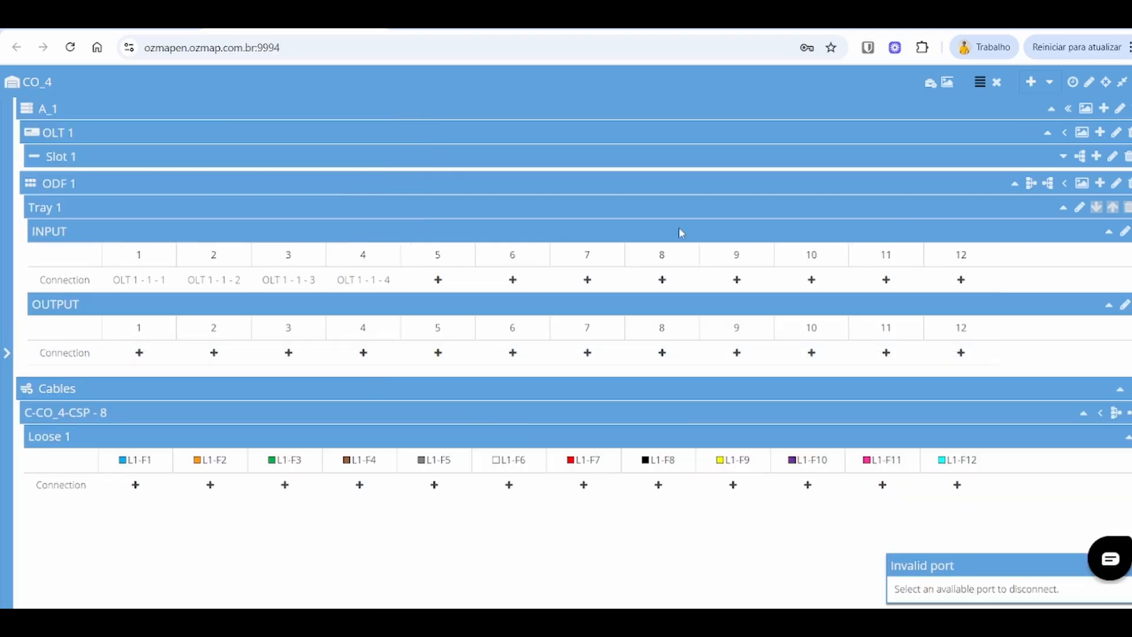
click(140, 353)
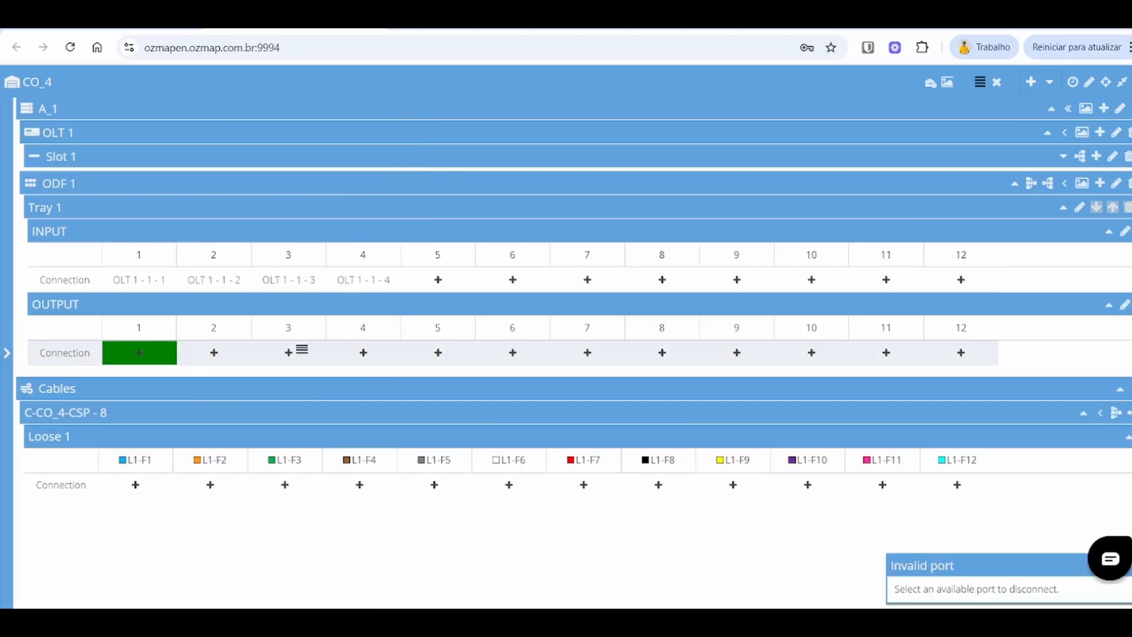
shift+click(299, 350)
click(138, 486)
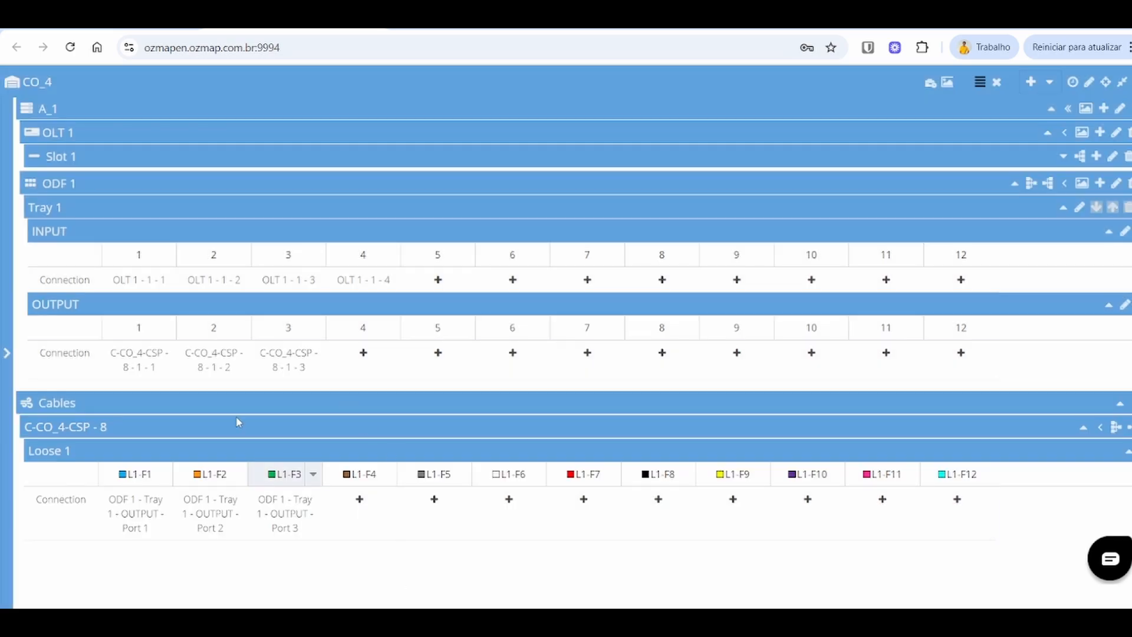
Step: Disconnect fiber L1-F3 from its OUTPUT port, then disconnect OUTPUT ports 1 and 2 from the cable
right_click(291, 516)
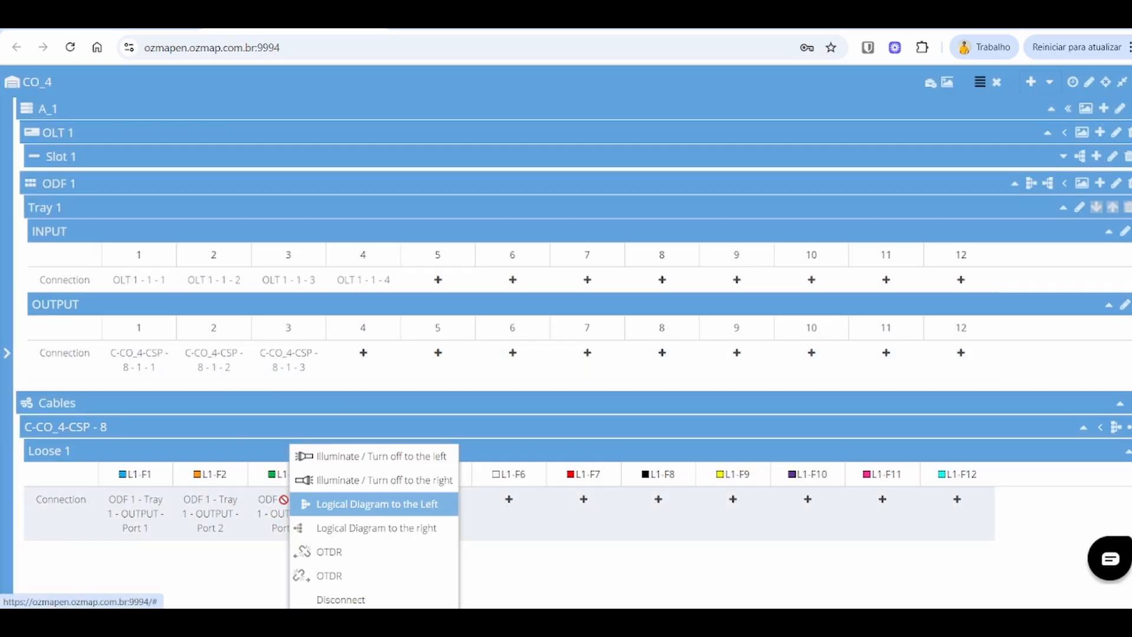
click(347, 598)
click(538, 361)
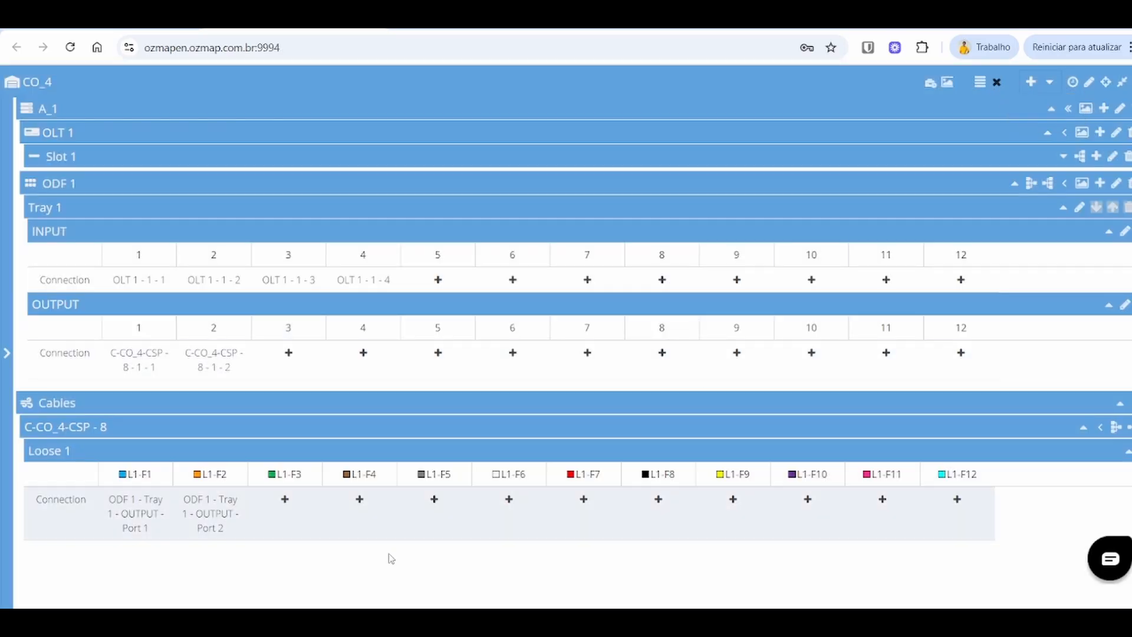
click(215, 364)
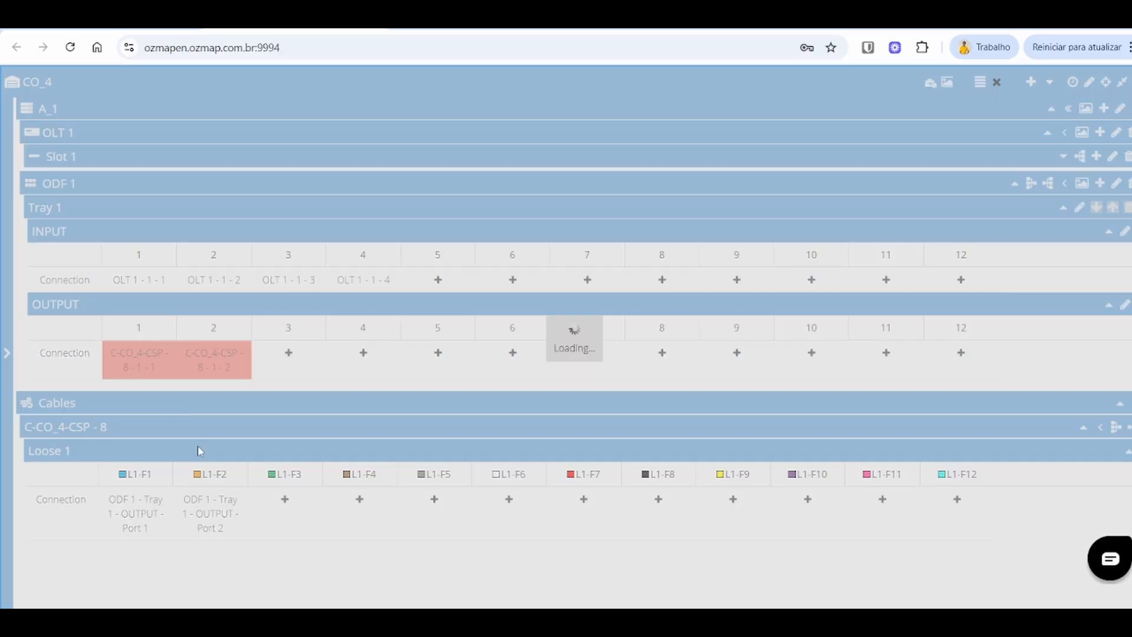
Step: Set the tag of OLT 1 Slot 1 port 1 to DOWNTOWN AREA in its properties and save
click(1127, 439)
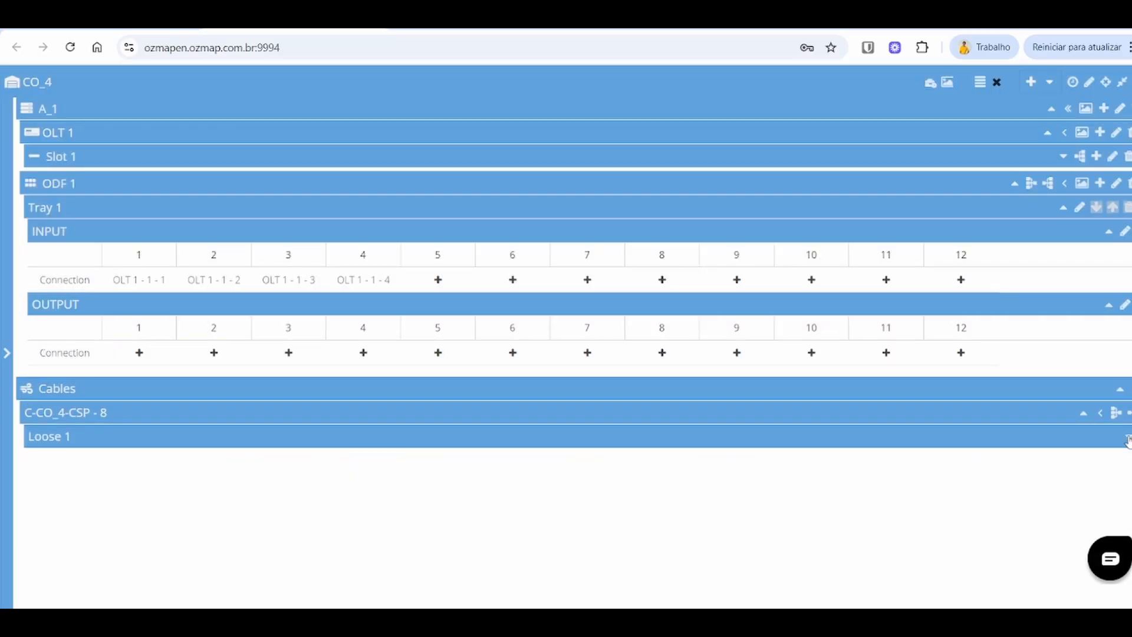
click(1065, 159)
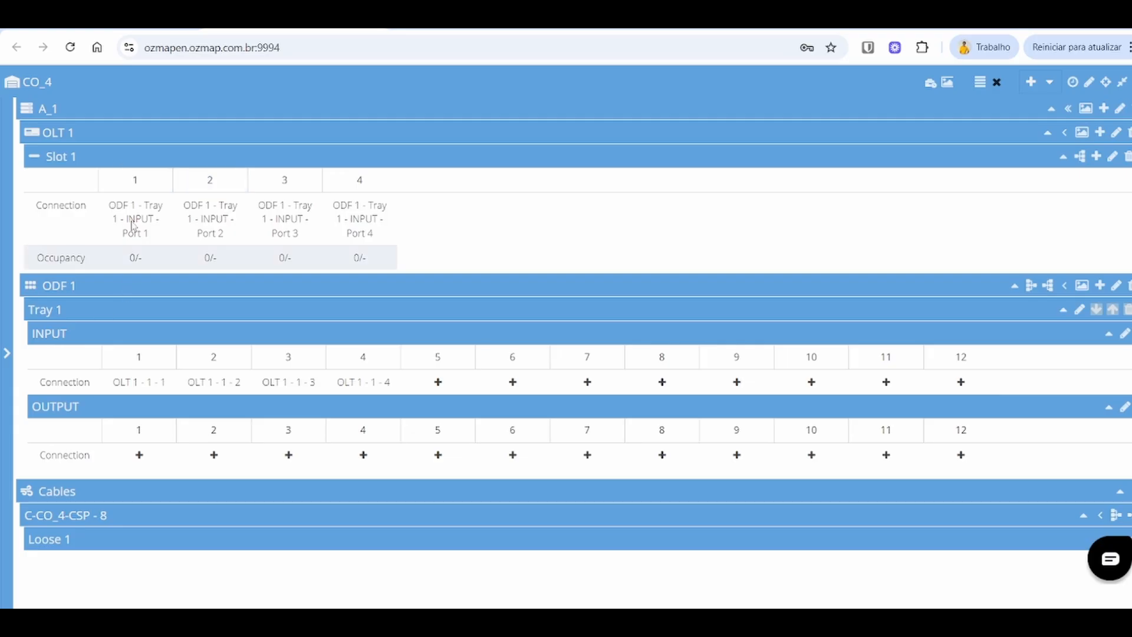
click(1109, 408)
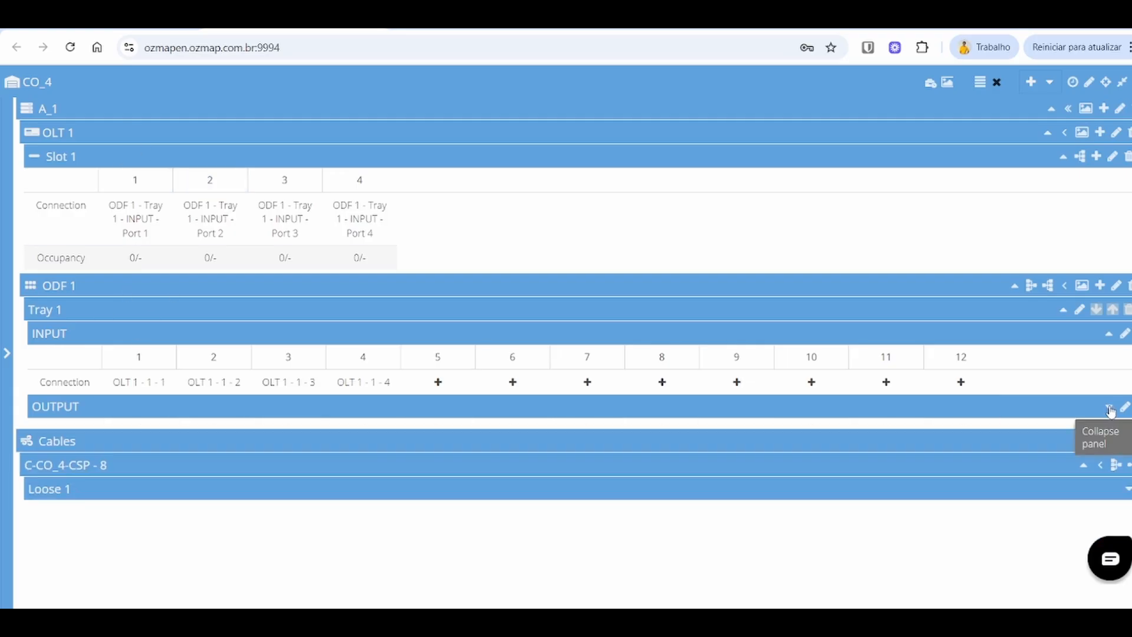
click(132, 211)
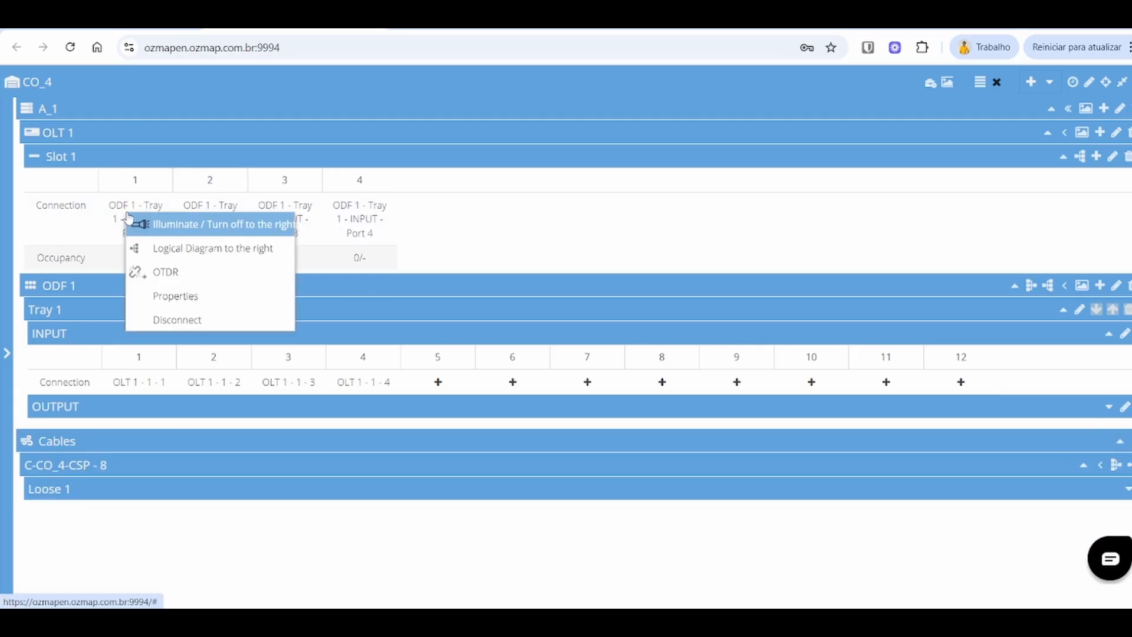
click(194, 301)
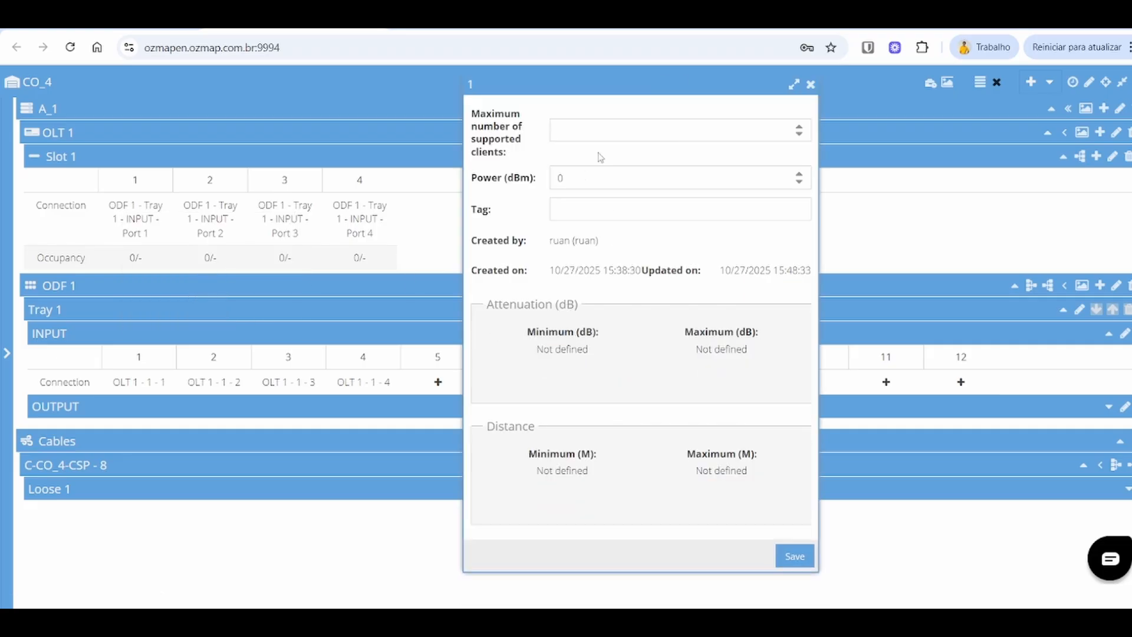
click(678, 219)
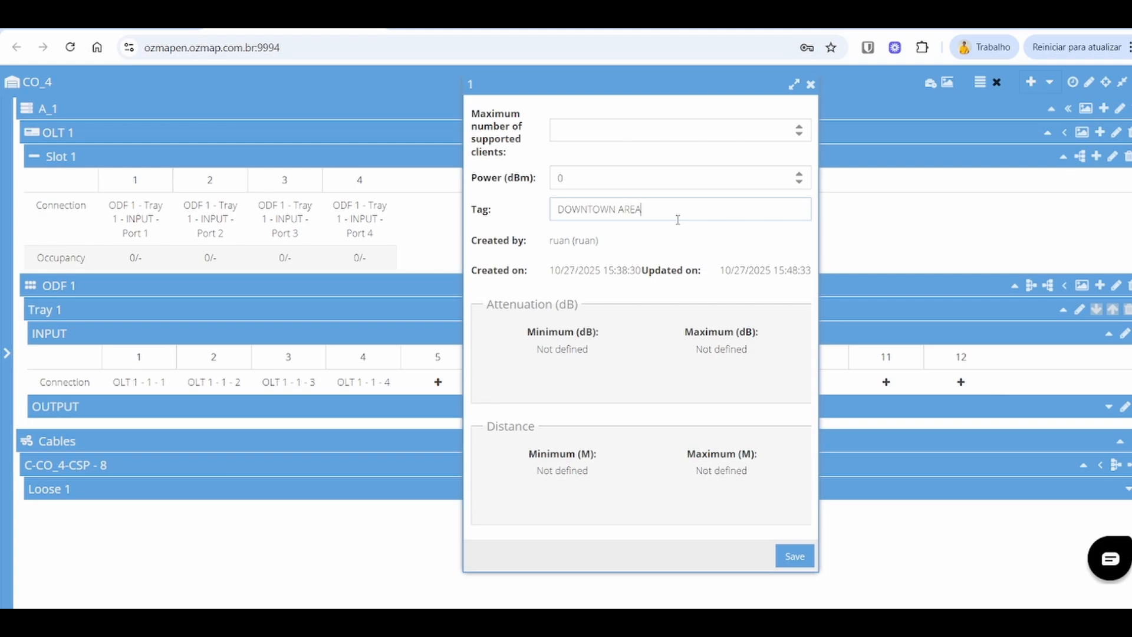
click(794, 556)
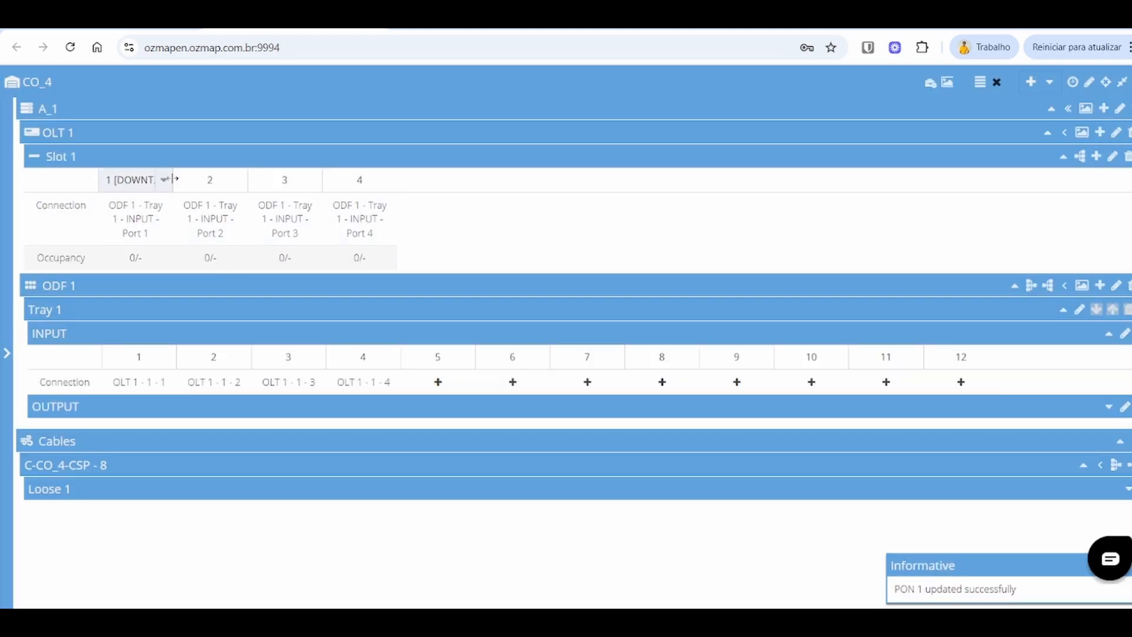
drag(173, 178, 224, 179)
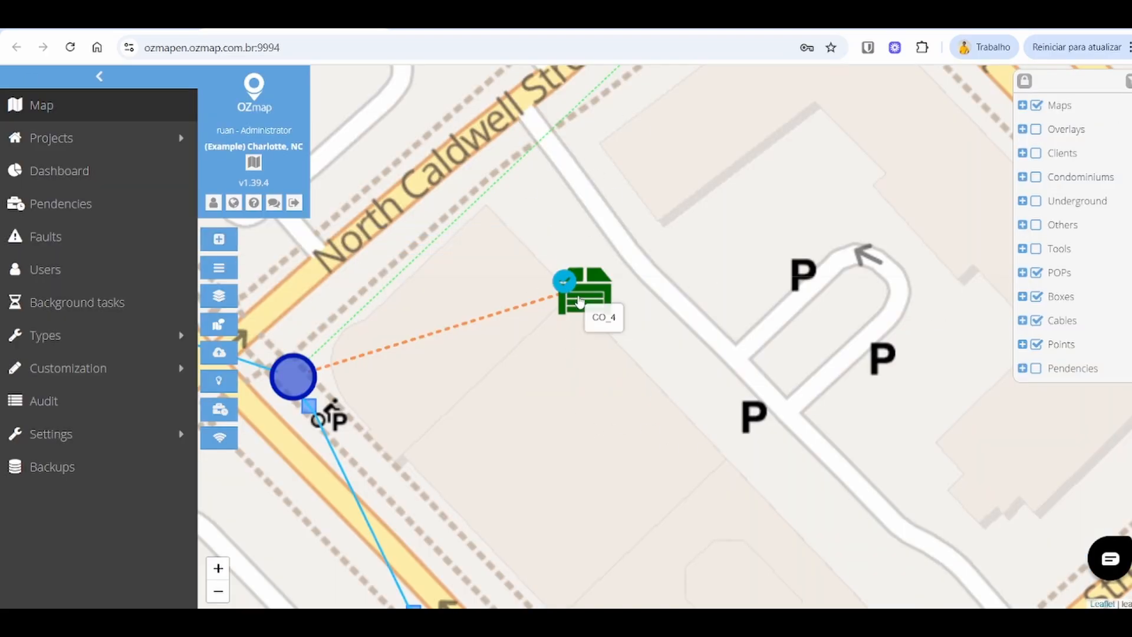
Step: Reopen POP CO_4 from the map and expand OLT 1 Slot 1's port list
scroll(579, 302, up, 1)
click(580, 302)
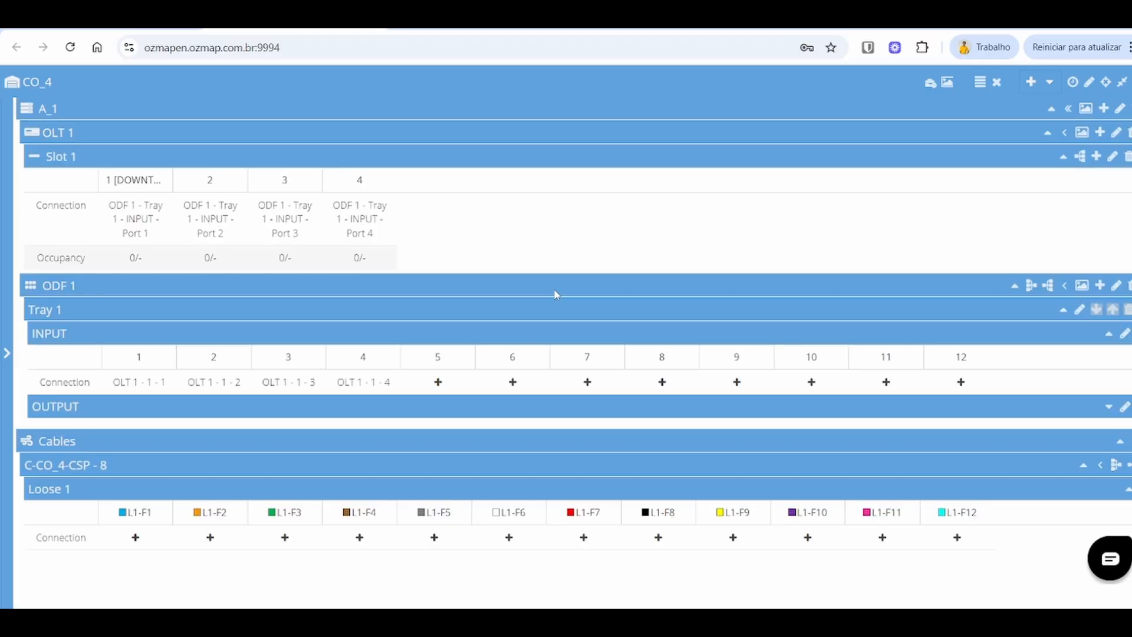
click(1125, 486)
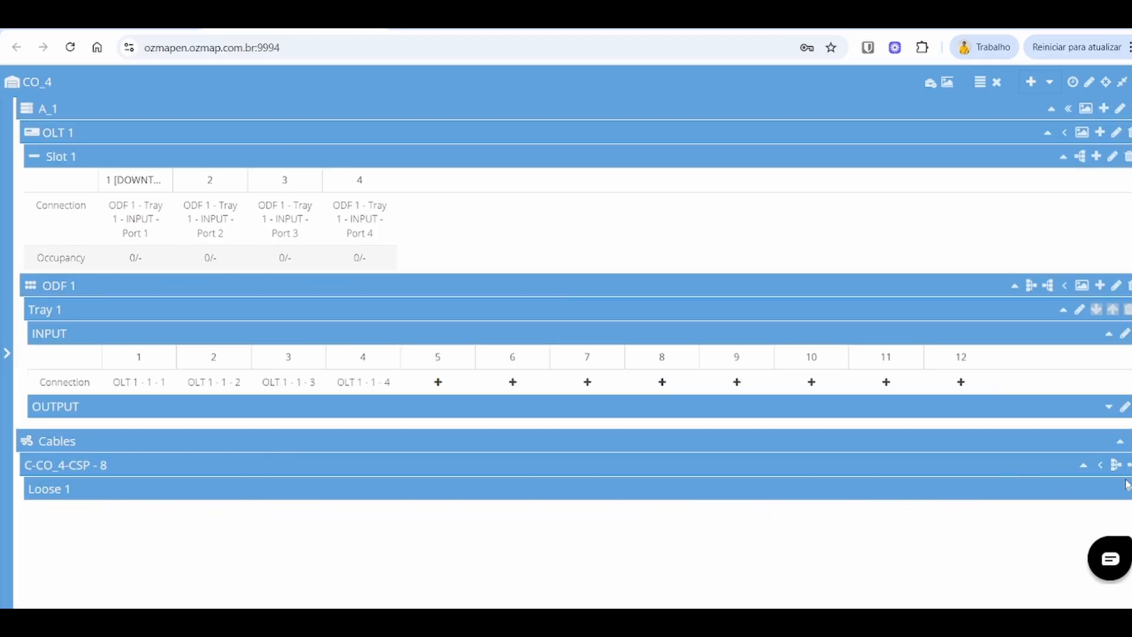
click(1062, 157)
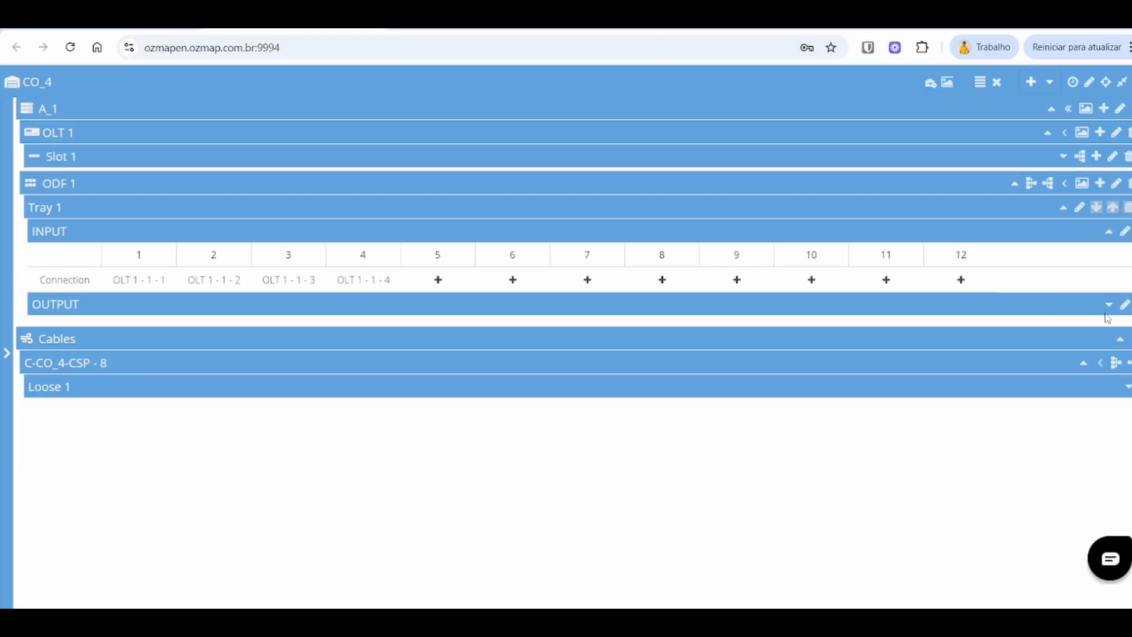
click(1108, 333)
click(1014, 285)
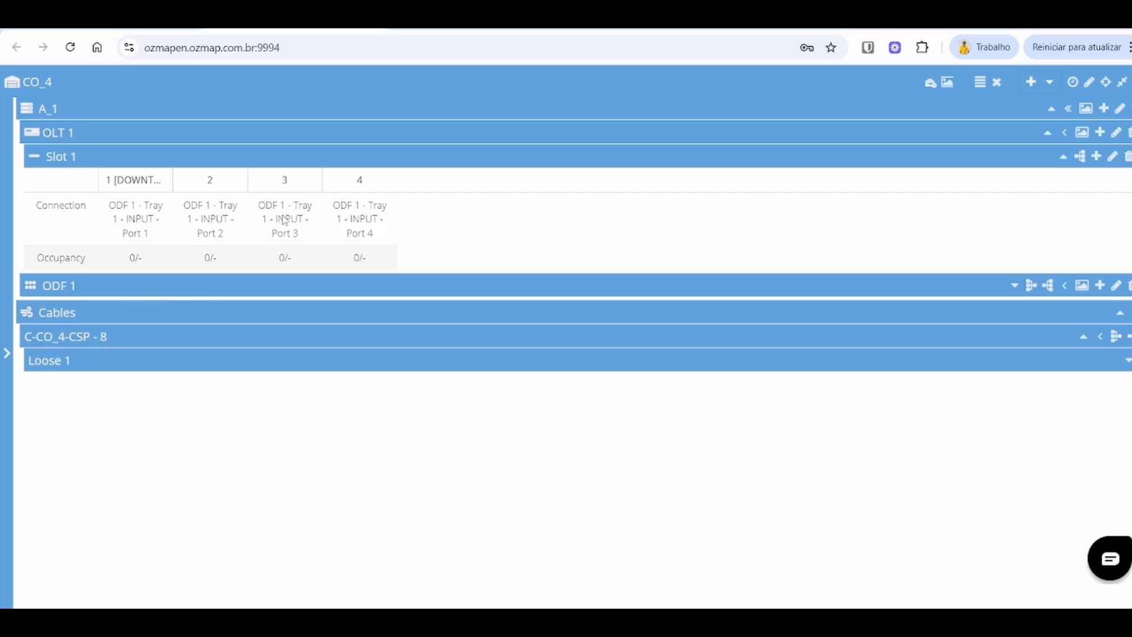
click(132, 219)
click(171, 253)
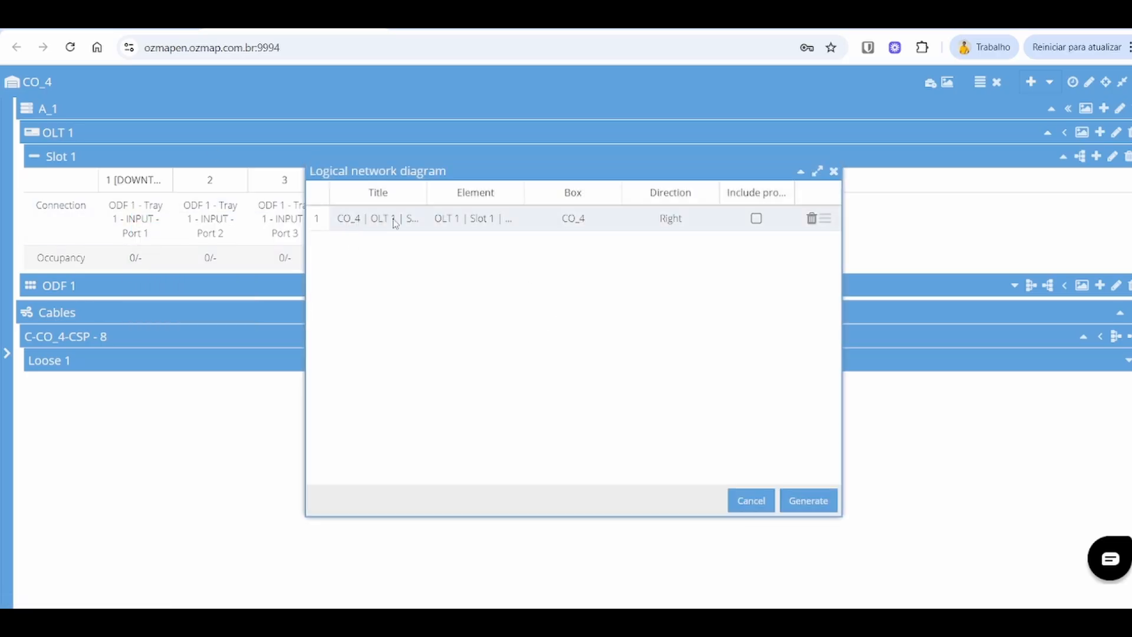
click(755, 218)
click(834, 172)
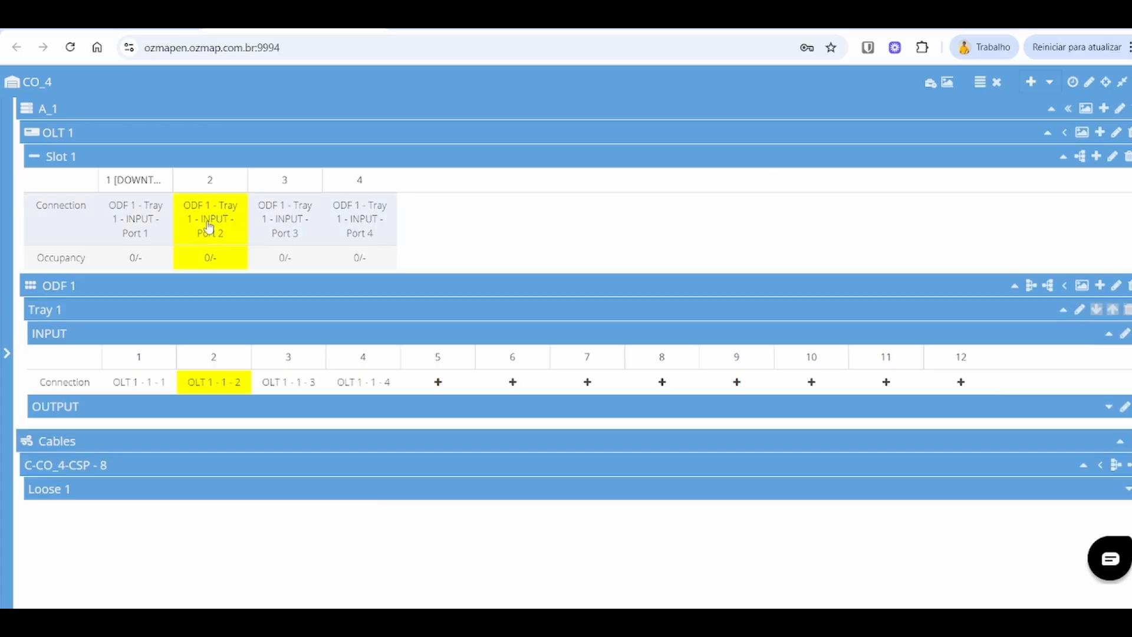
click(211, 226)
click(260, 286)
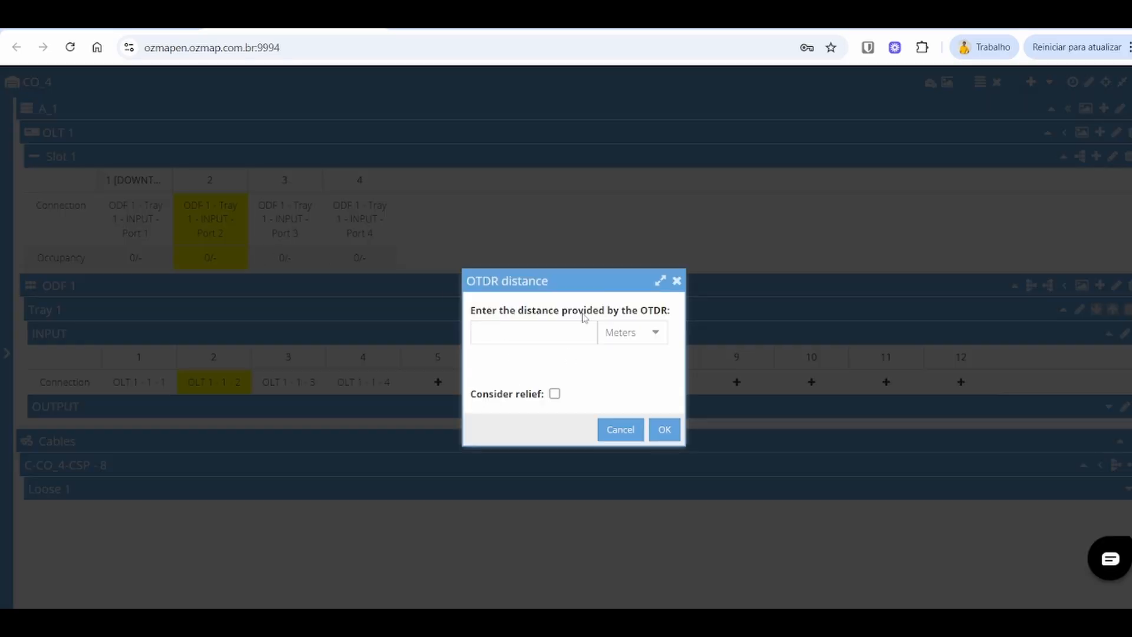
click(644, 332)
click(677, 281)
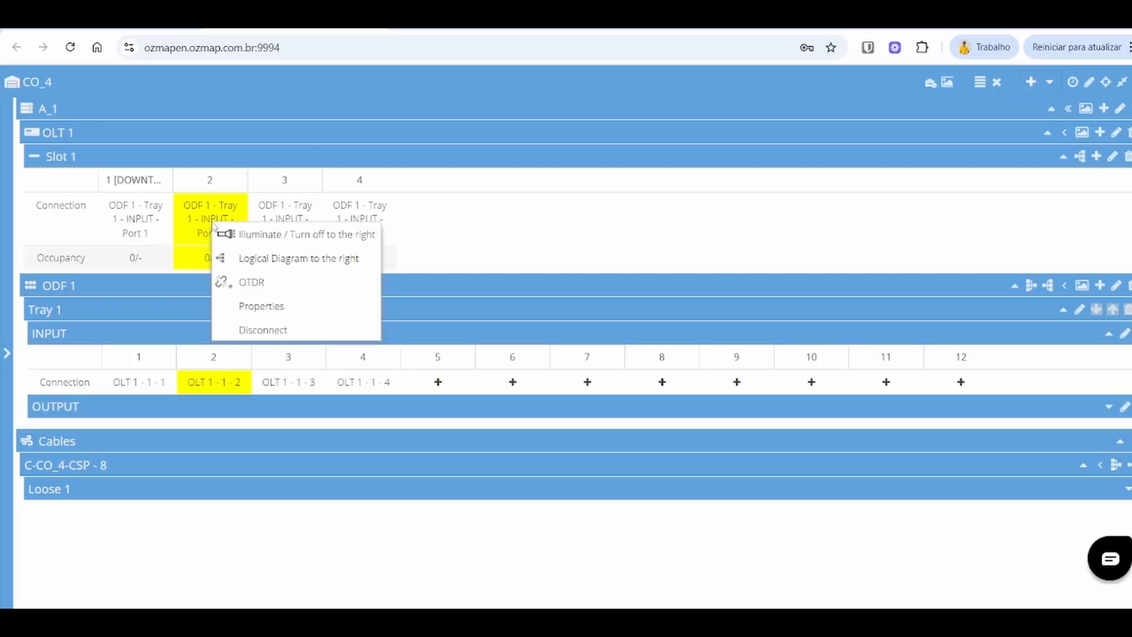
Step: Illuminate the connection path to the right from OLT 1 Slot 1 port 2
click(249, 233)
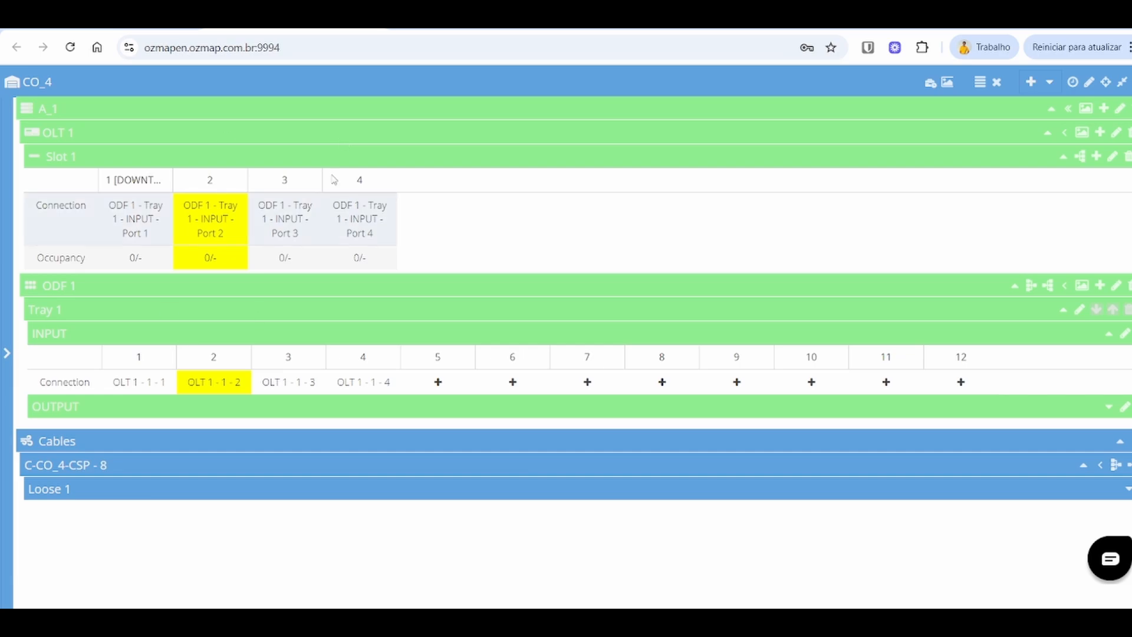
click(202, 235)
click(282, 265)
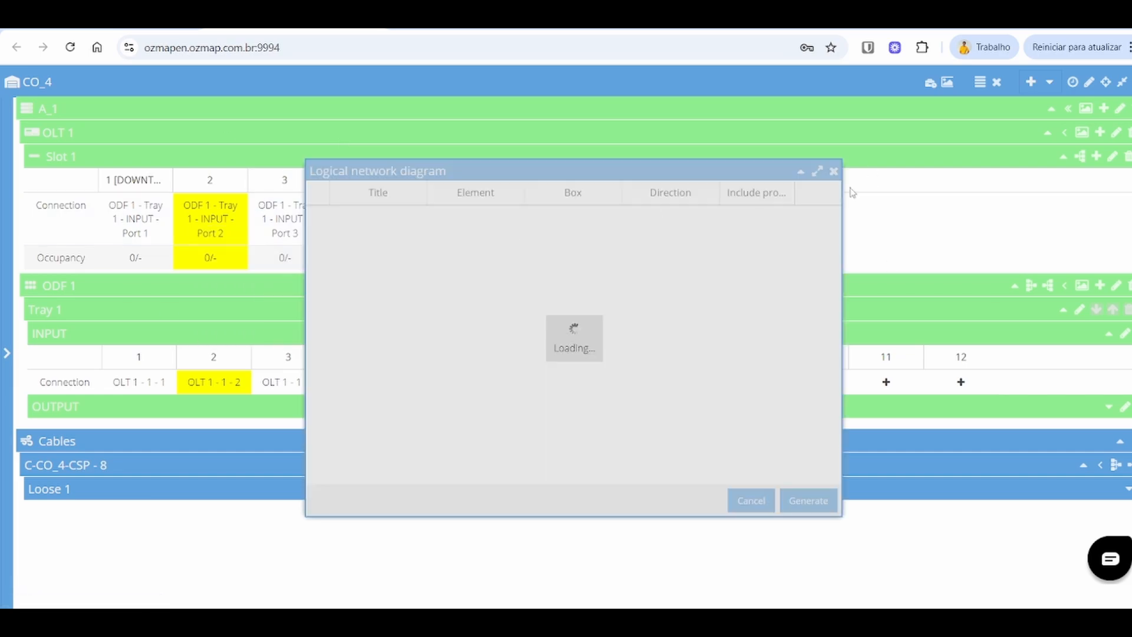
click(835, 172)
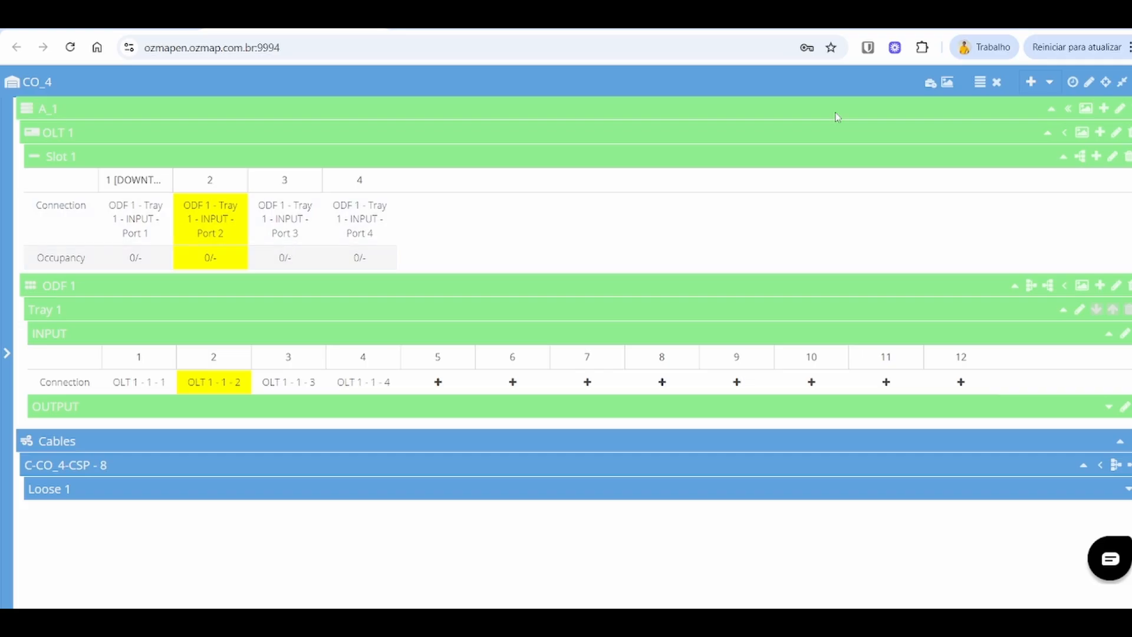
click(929, 88)
key(Escape)
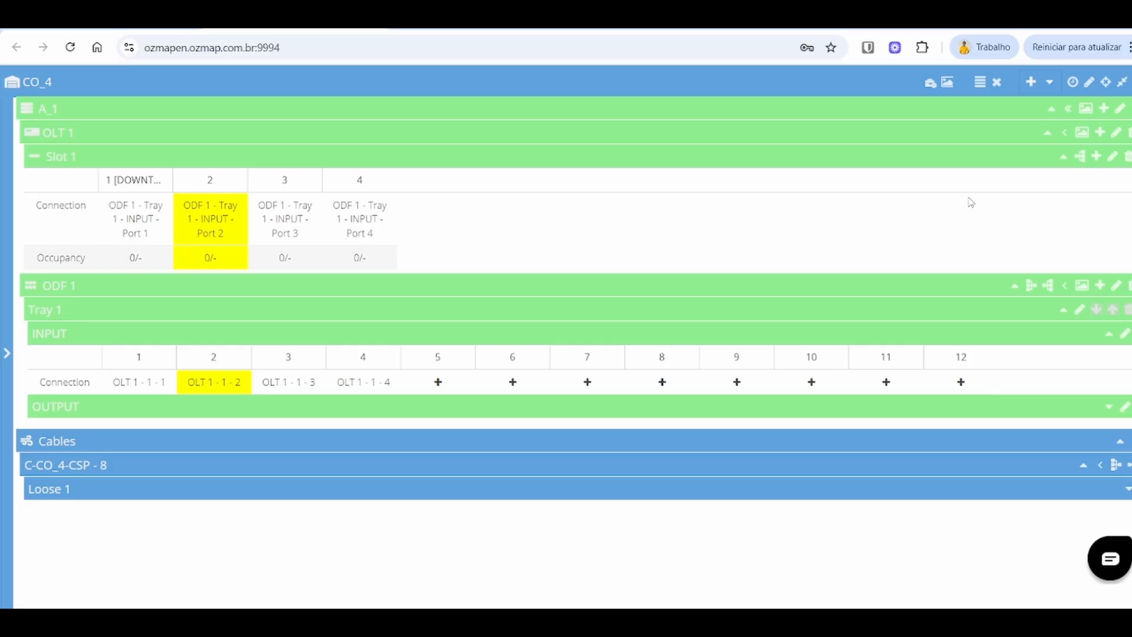
Step: Open the posts window of POP CO_4 and close it
click(947, 85)
click(337, 166)
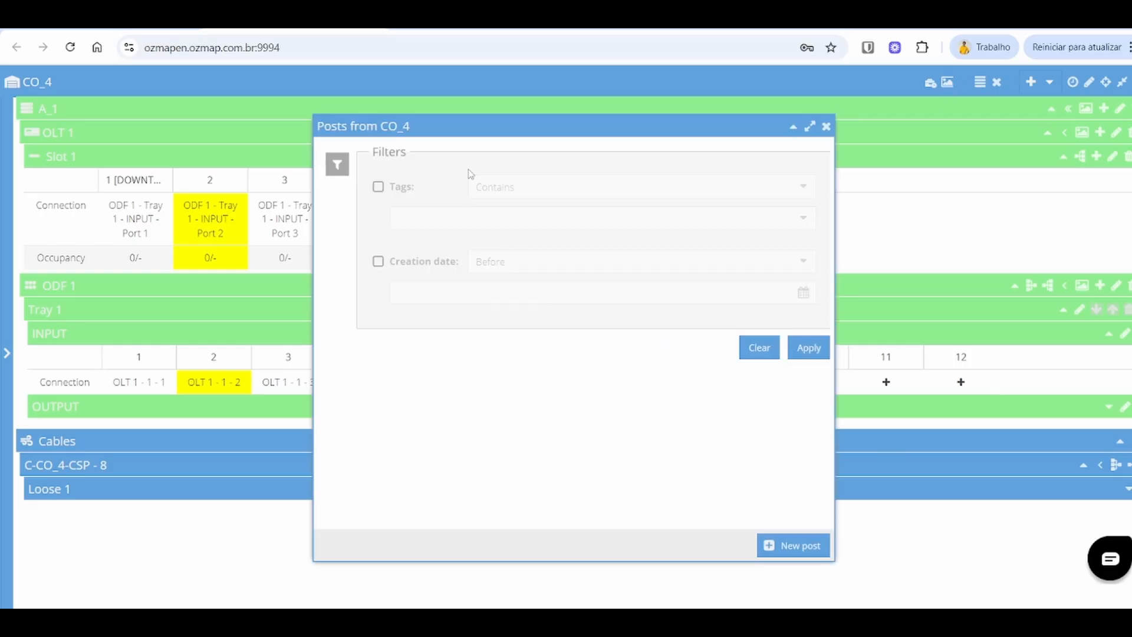
click(826, 128)
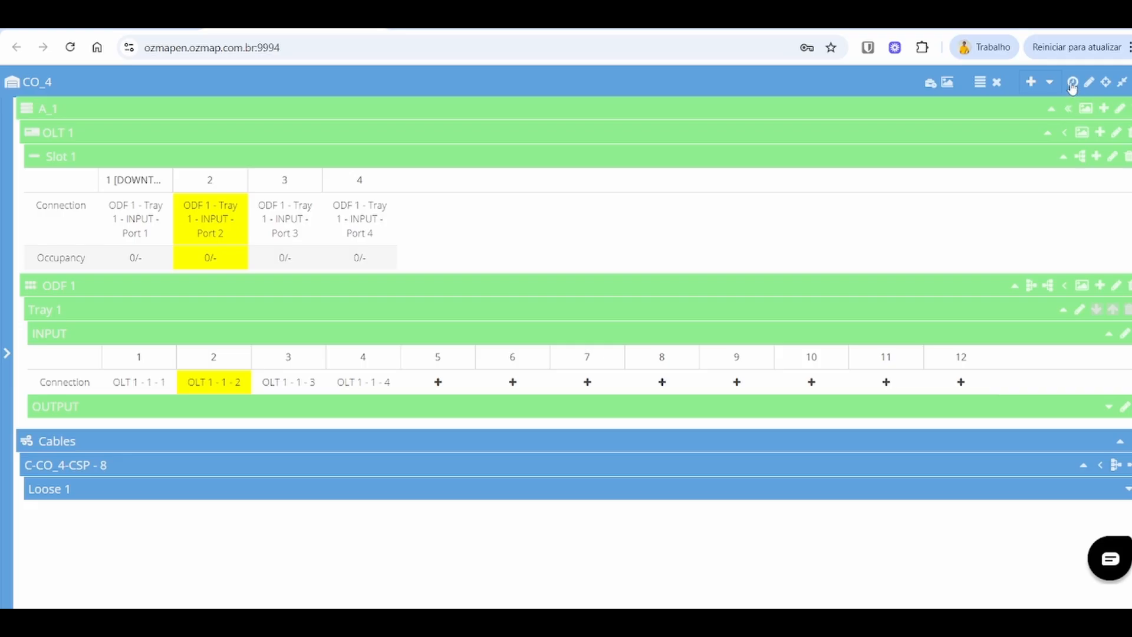
Step: Review POP CO_4's change history, opening an event's data details
click(1073, 83)
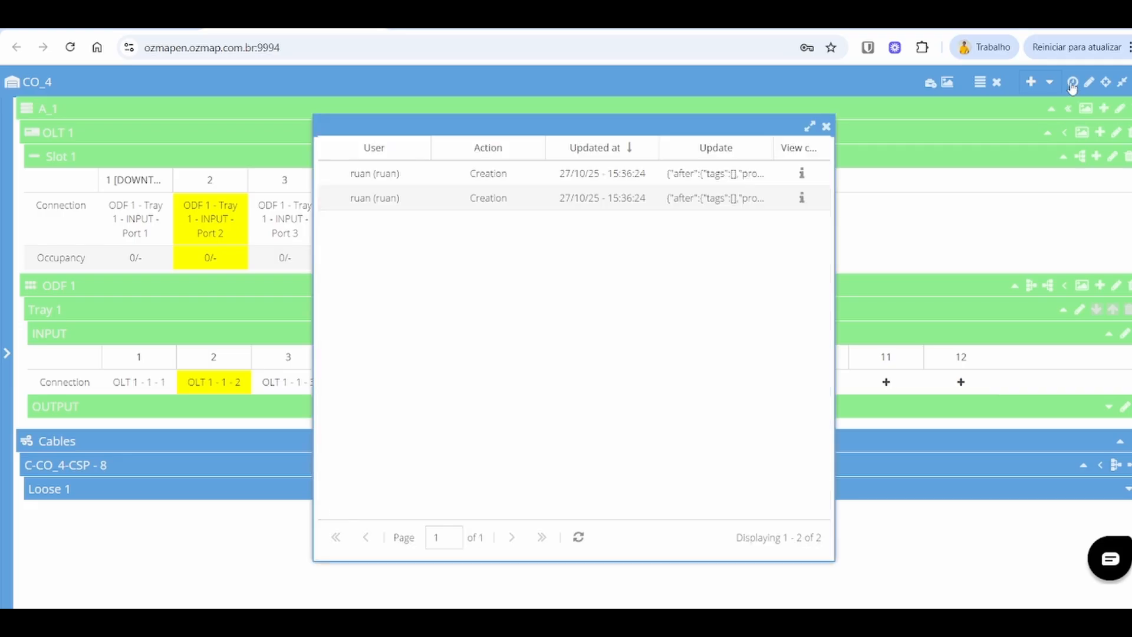
click(427, 167)
click(367, 200)
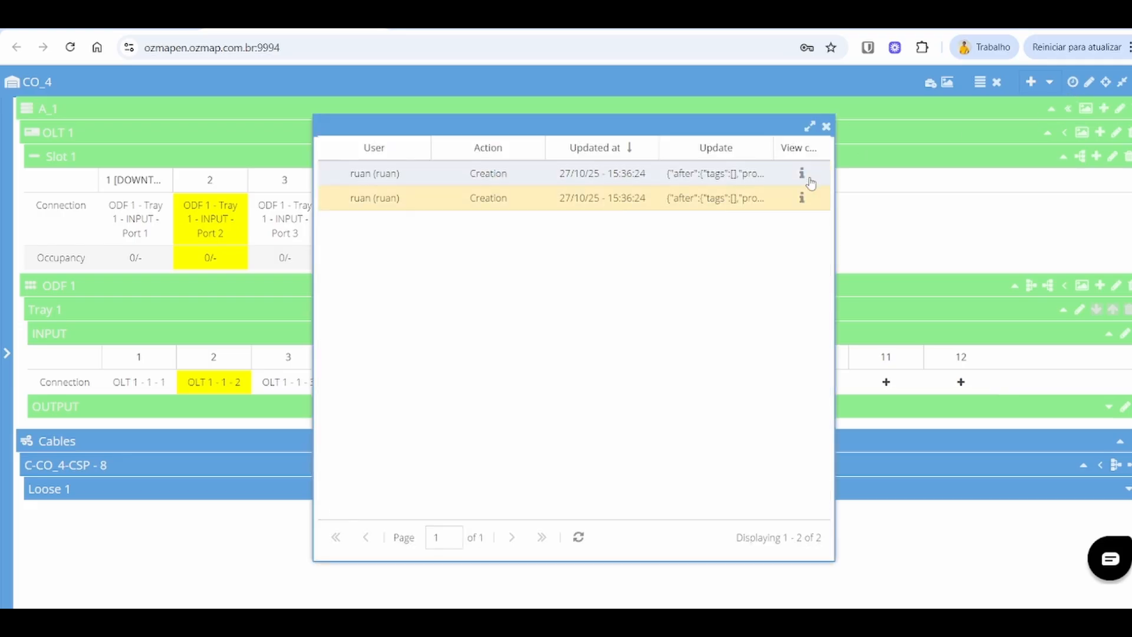
click(802, 175)
scroll(591, 295, down, 5)
scroll(591, 296, up, 5)
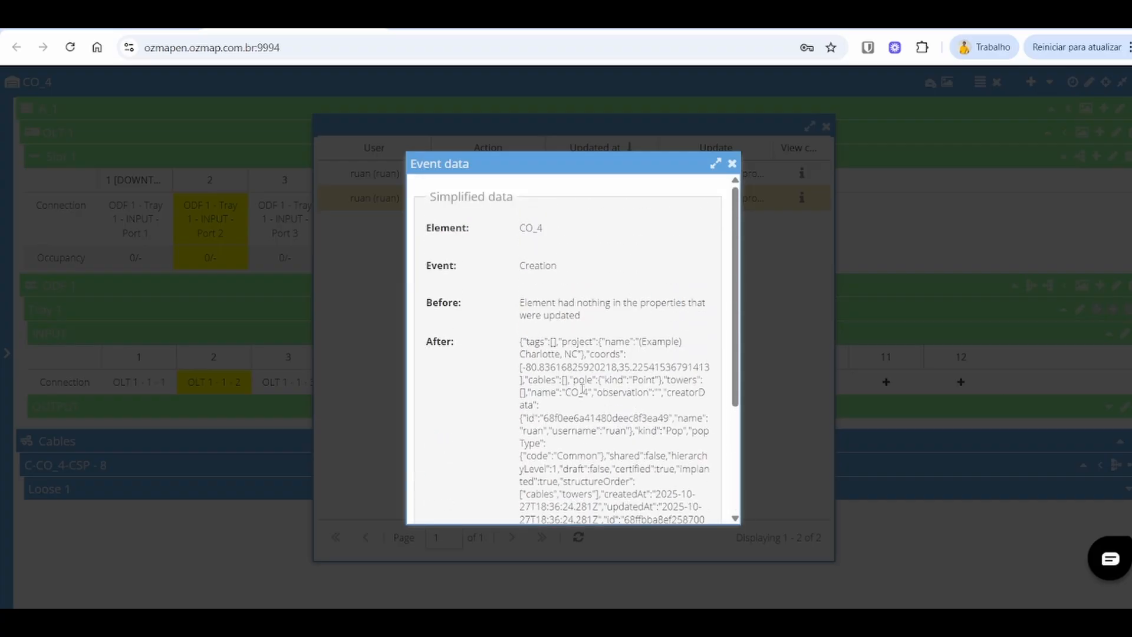
scroll(436, 508, down, 5)
click(436, 498)
scroll(559, 456, down, 6)
click(732, 164)
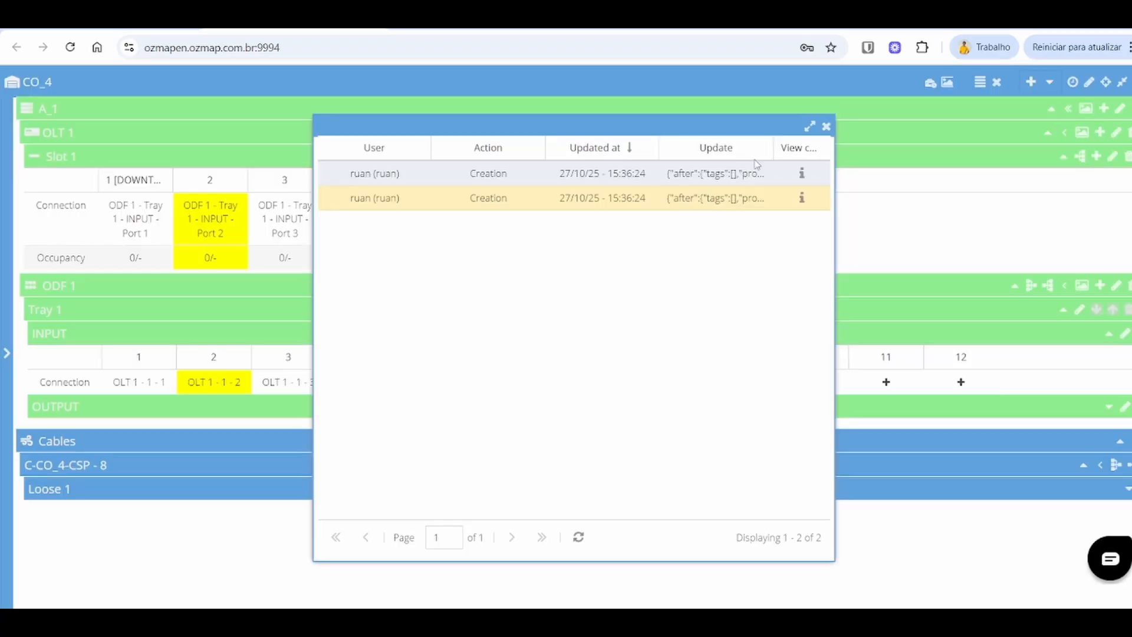
click(826, 128)
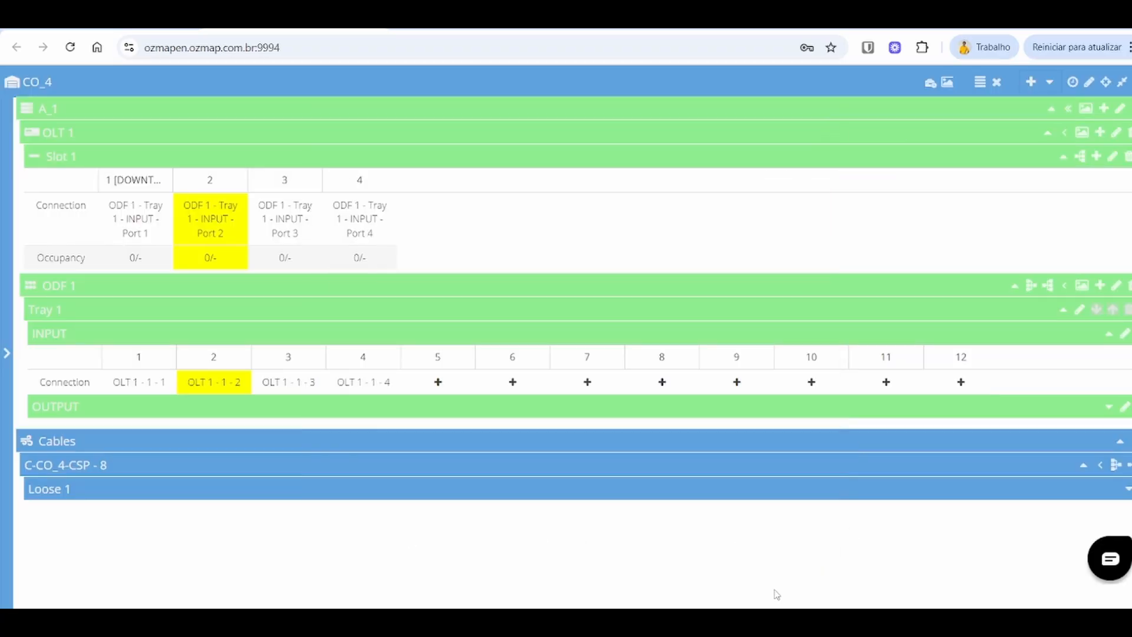